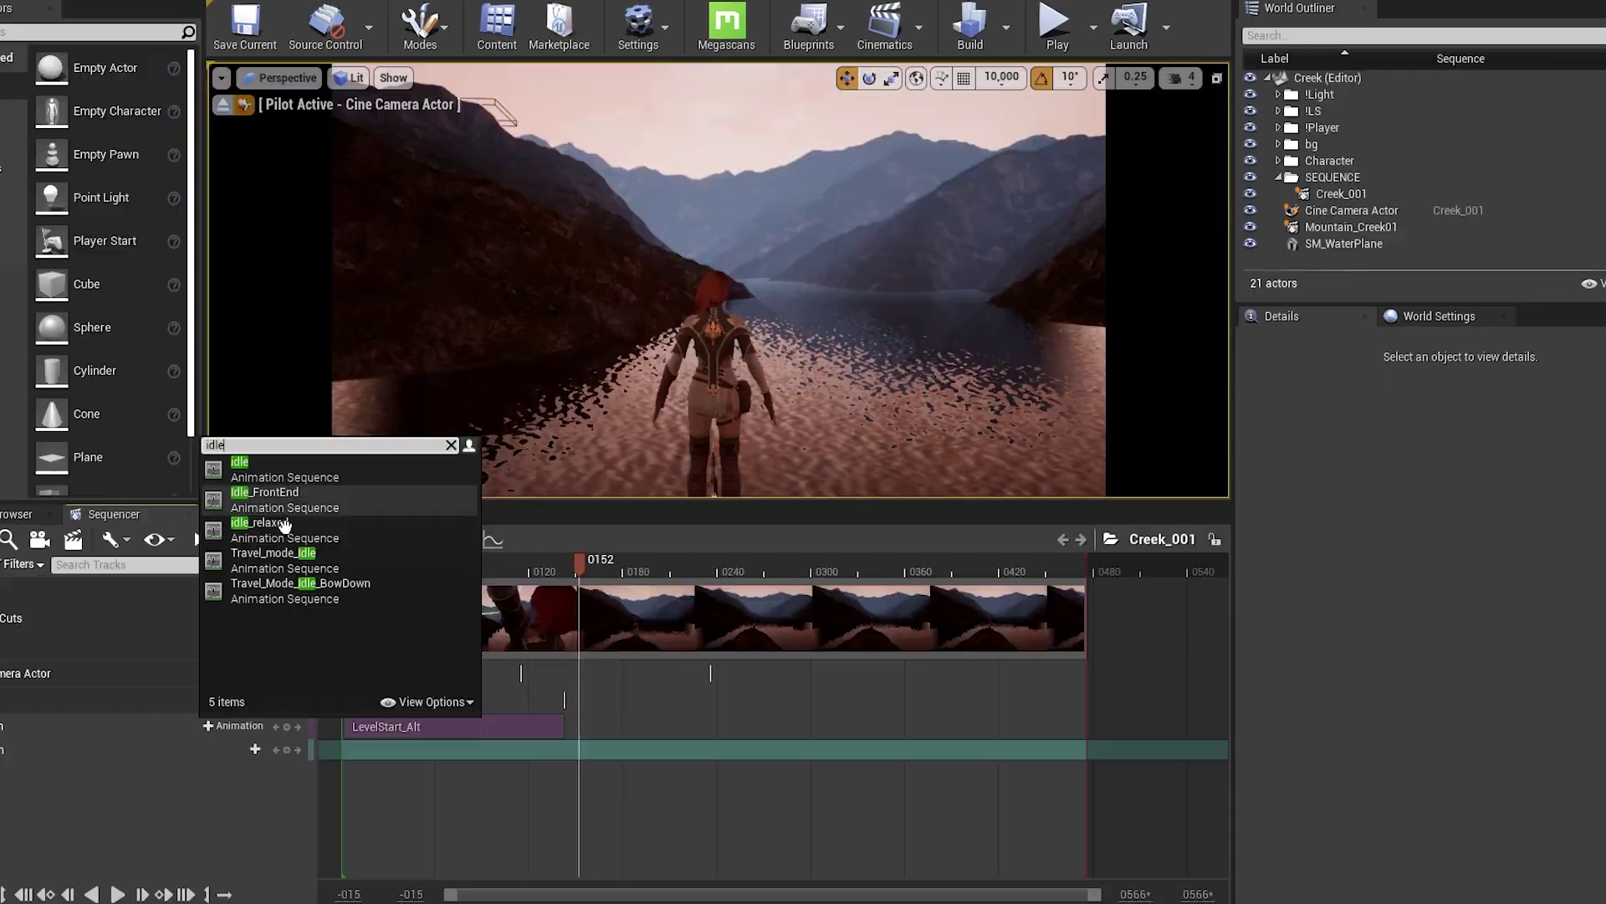
Add the idle_relaxed animation to the character's track and scrub the playhead further along
left_click(284, 524)
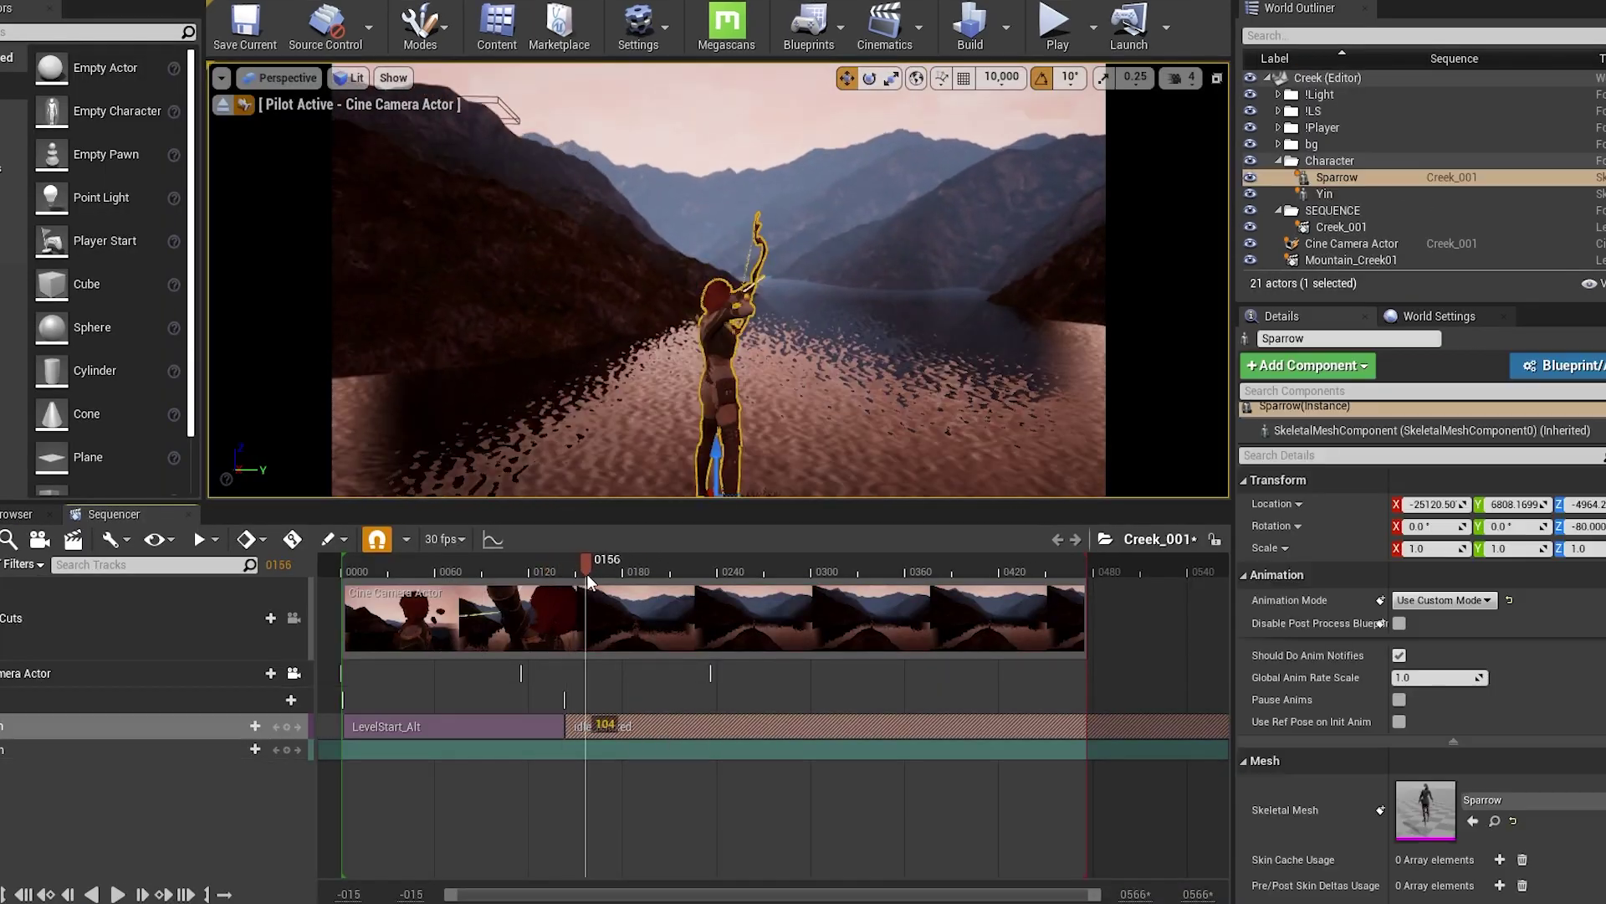
left_click_drag(586, 574, 819, 564)
left_click(328, 539)
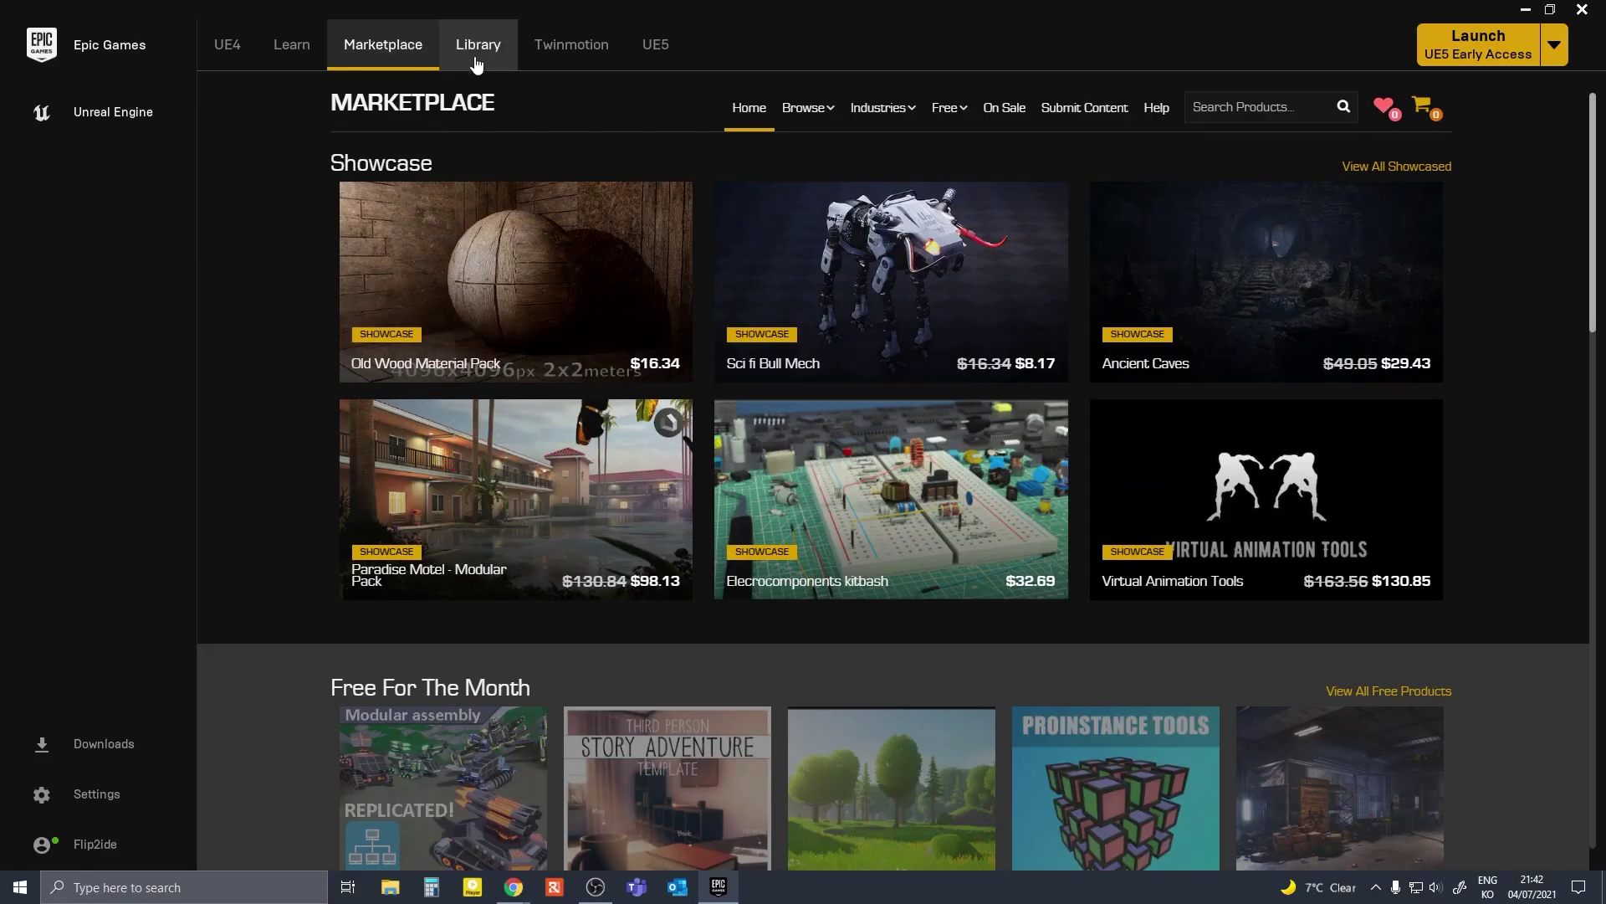
Browse the launcher Library of engines and projects, then the locally downloaded Megascans in Quixel Bridge
left_click(477, 58)
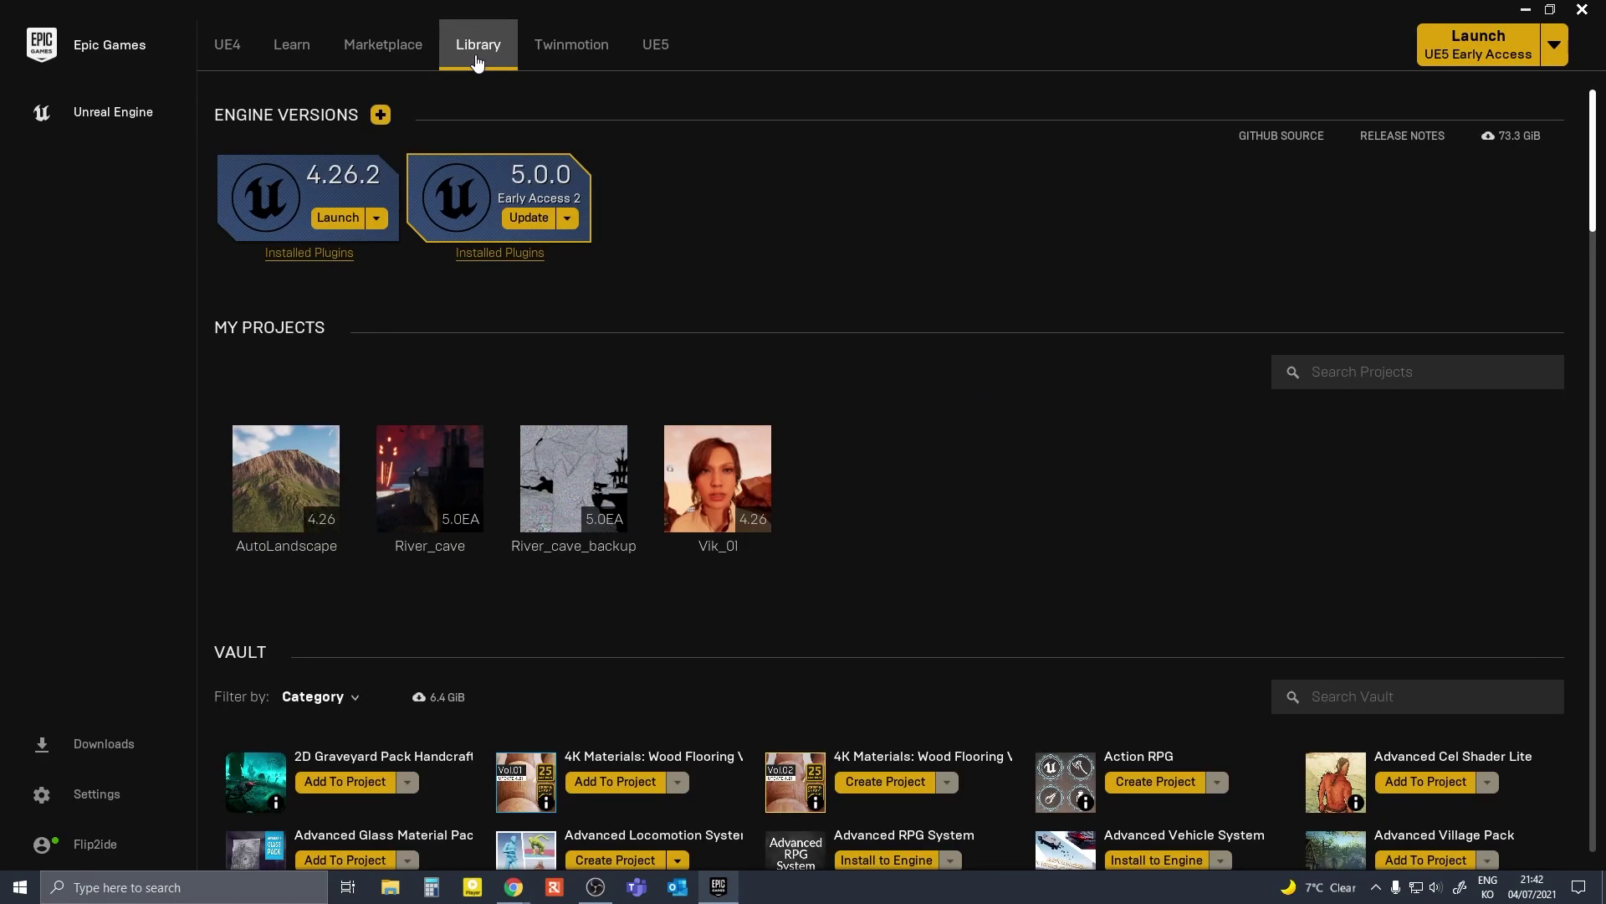
scroll(658, 310, "down", 2)
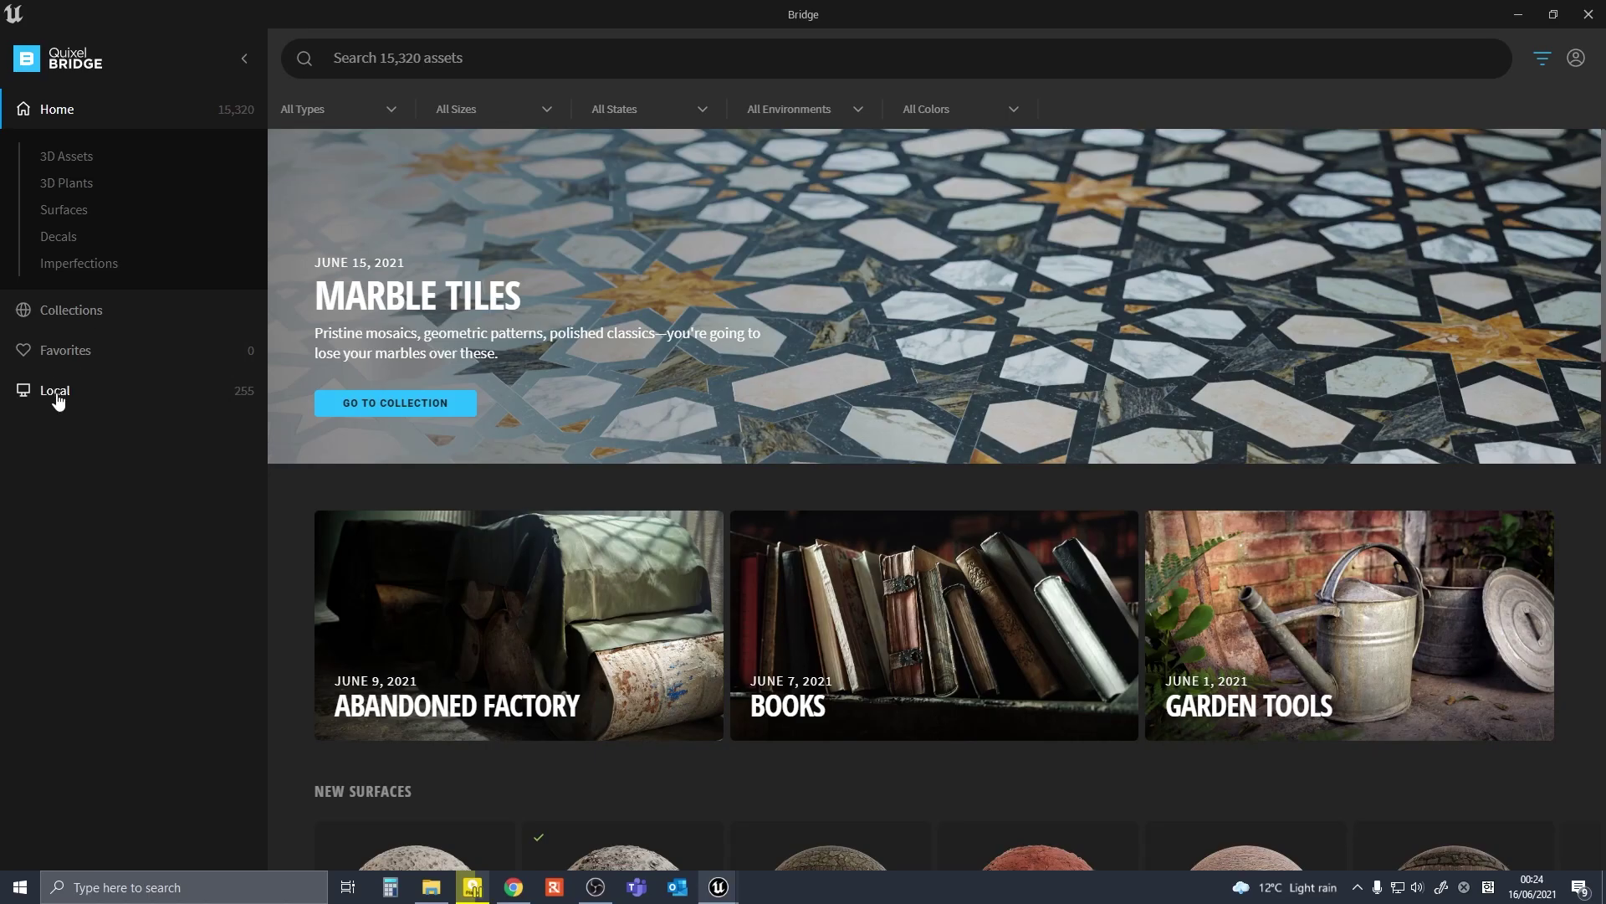
left_click(55, 394)
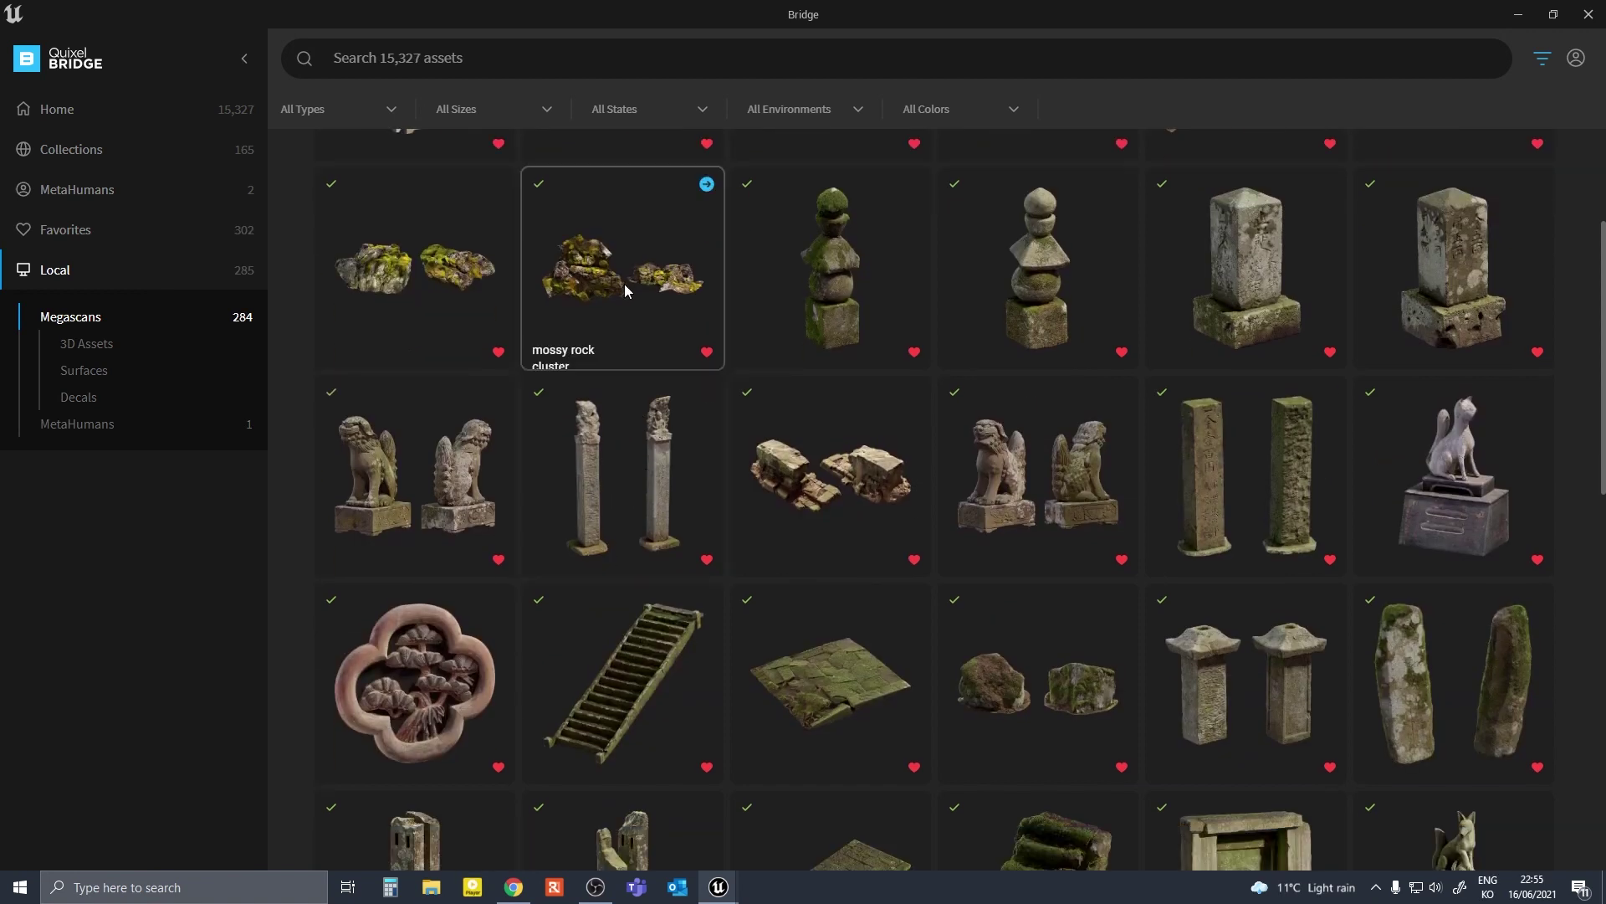
scroll(610, 313, "up", 2)
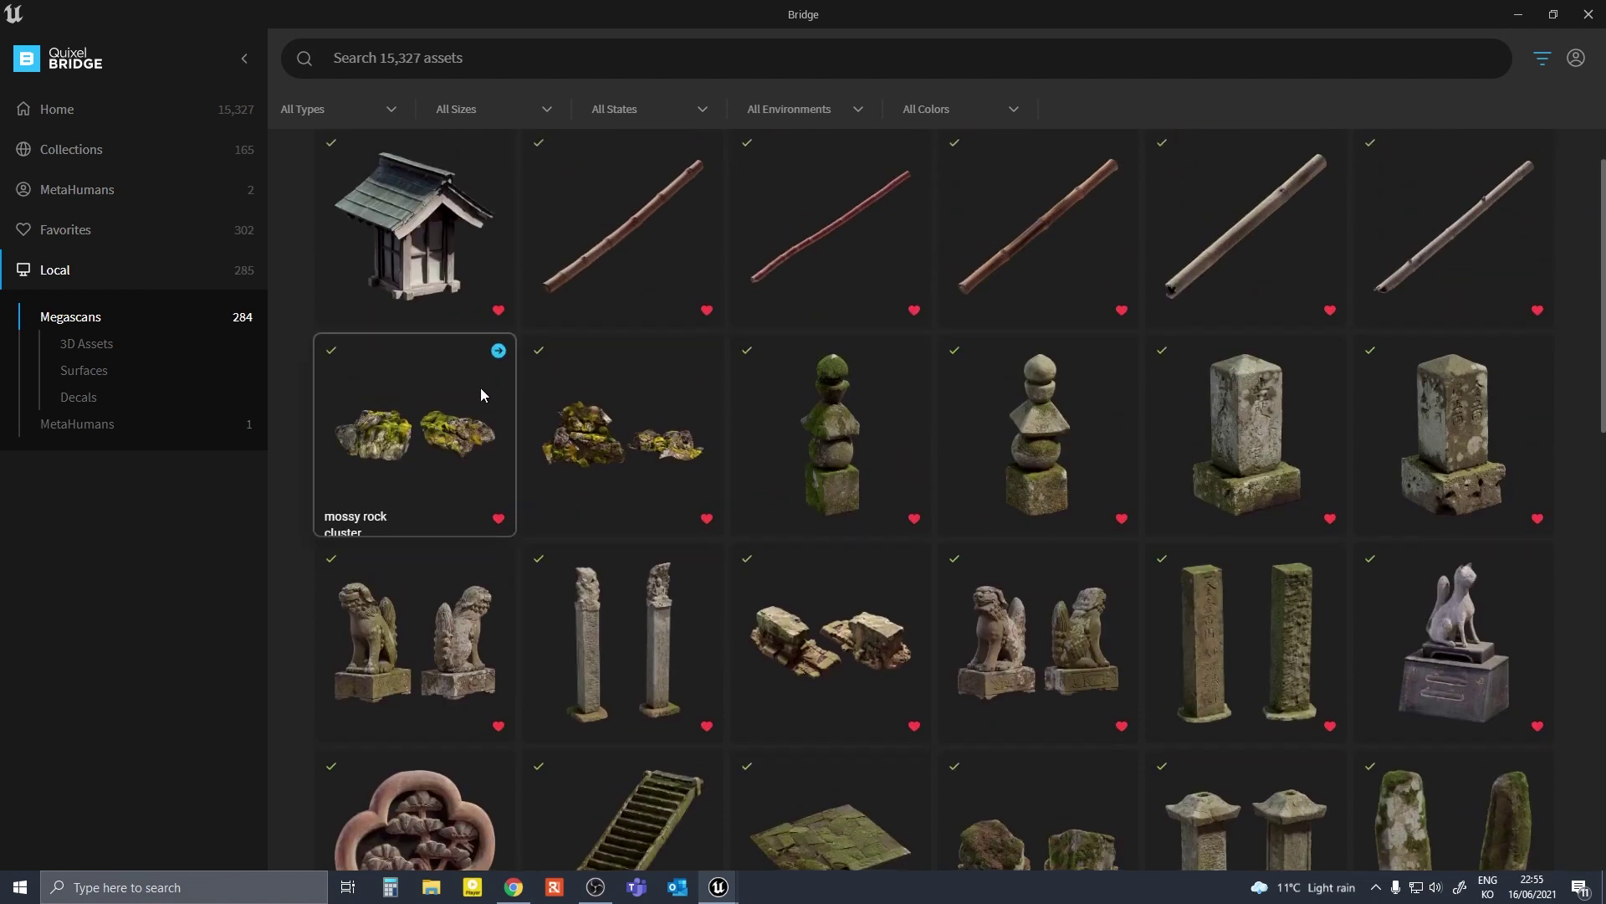
scroll(482, 389, "down", 3)
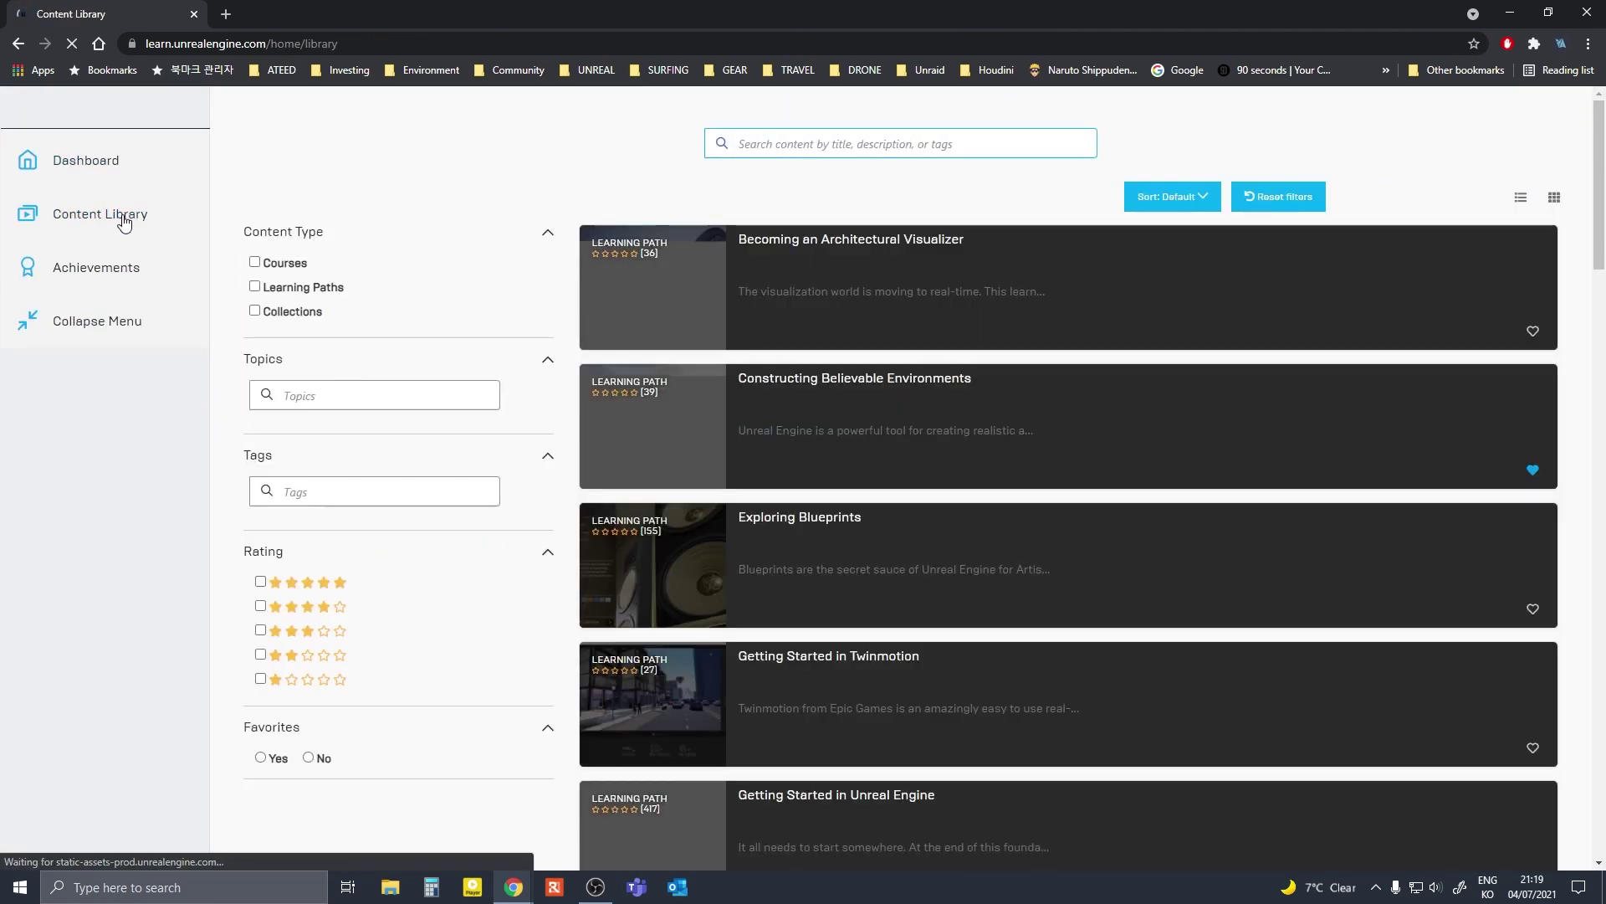
Close the current tab and switch back through the open YouTube channel pages
scroll(615, 410, "down", 5)
scroll(416, 366, "up", 2)
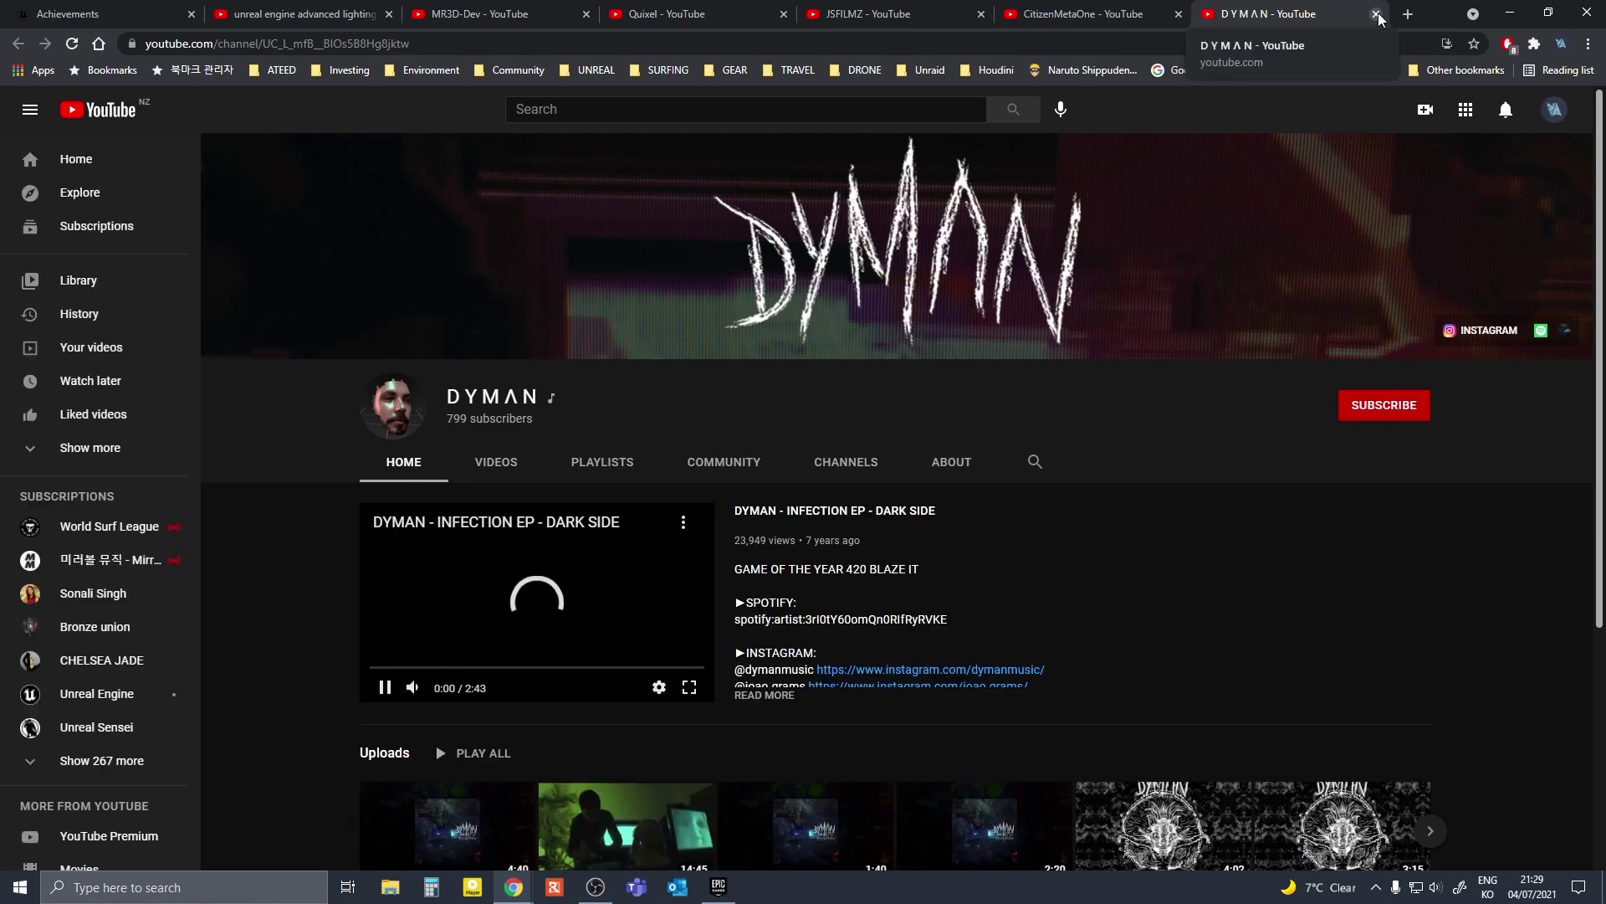
key("ctrl+w")
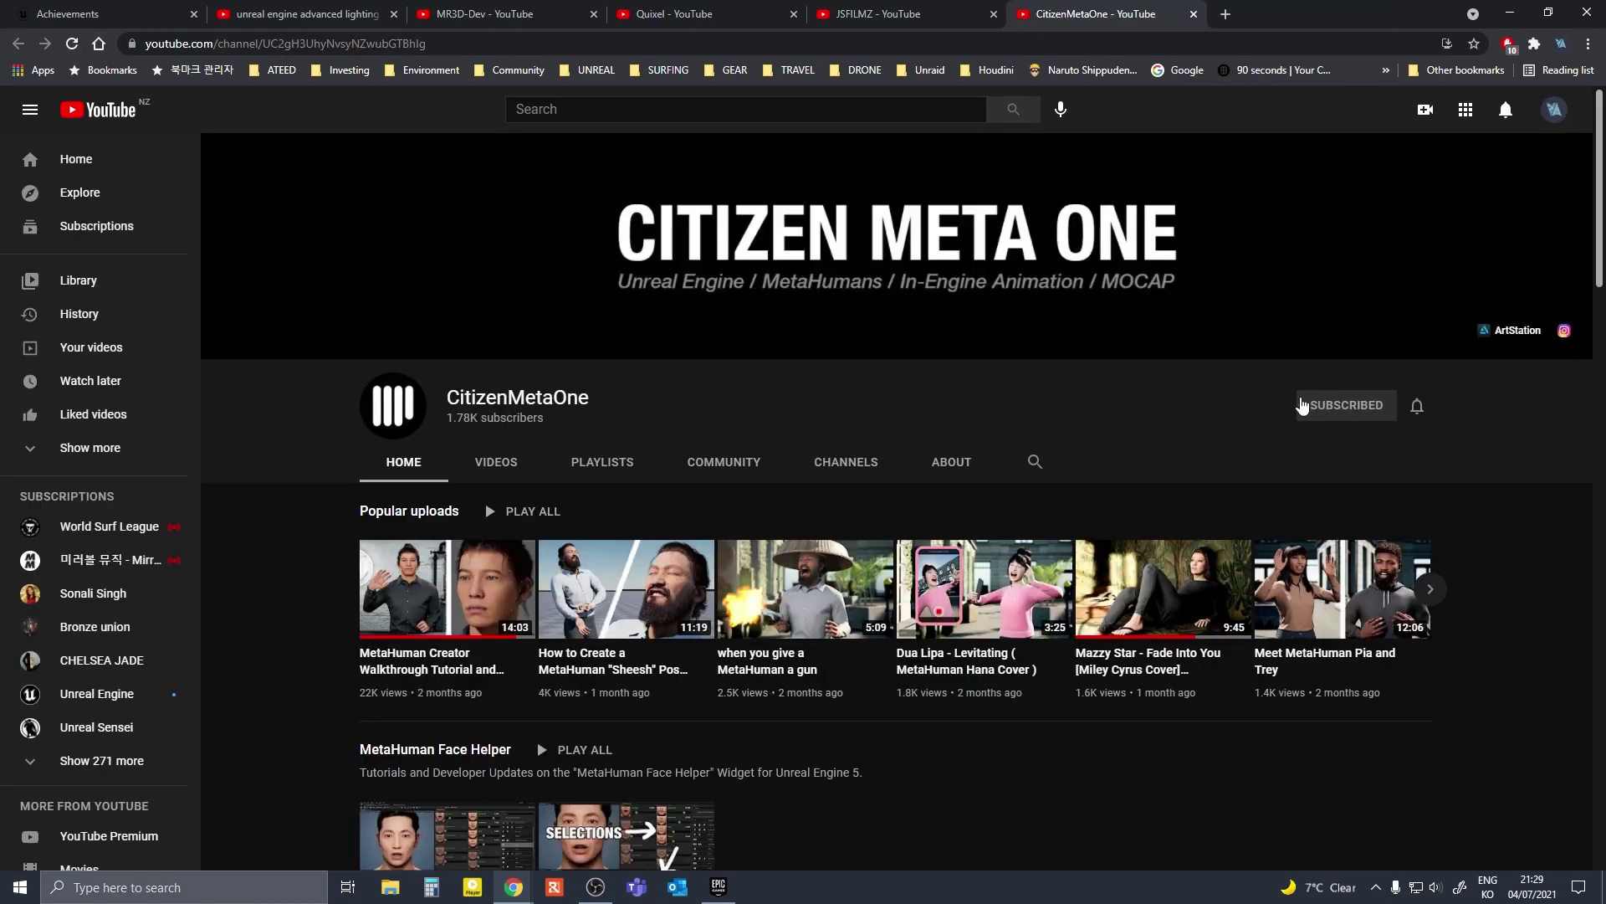
key("ctrl+shift+Tab")
key("ctrl+shift+Tab")
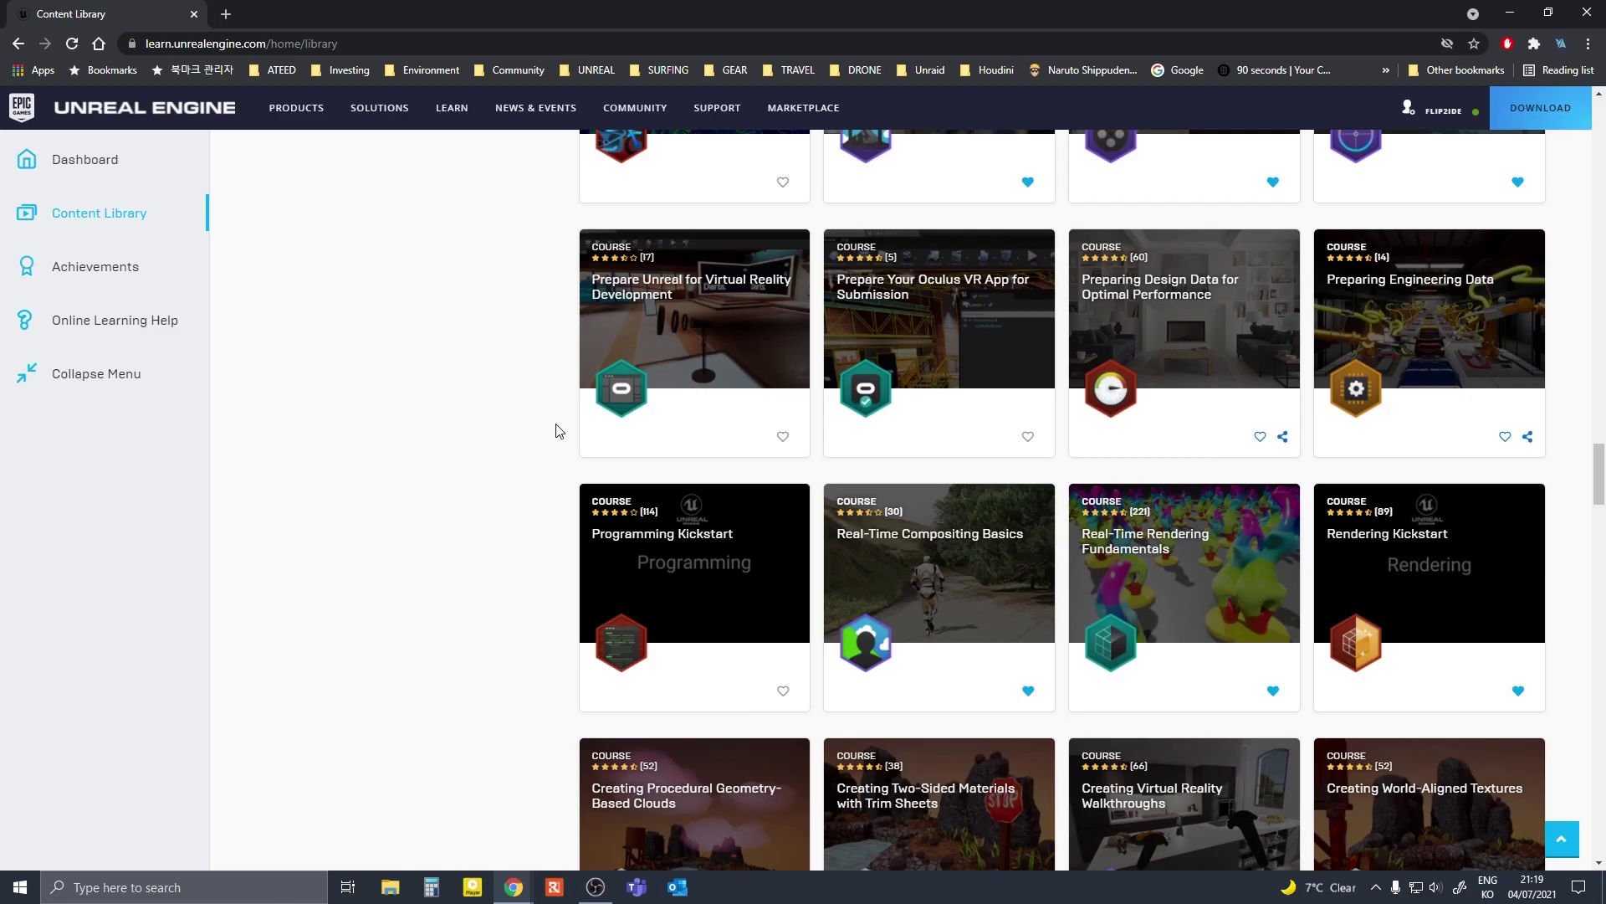
Scroll the Content Library learning path cards down to Getting Started in Unreal Engine
scroll(556, 428, "down", 5)
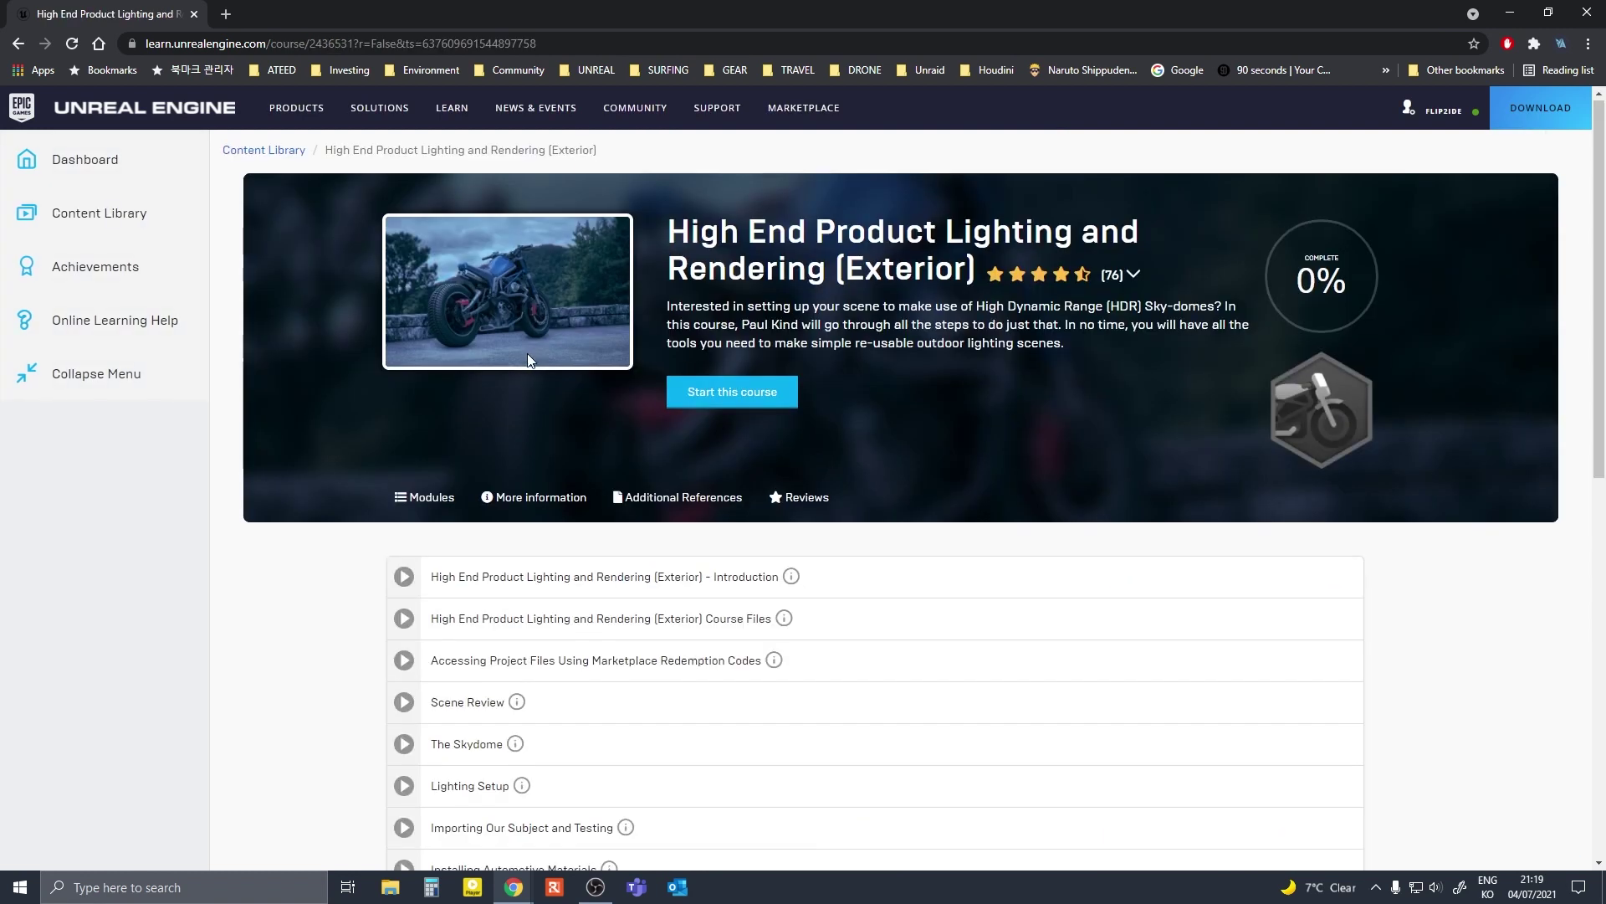
scroll(527, 353, "down", 3)
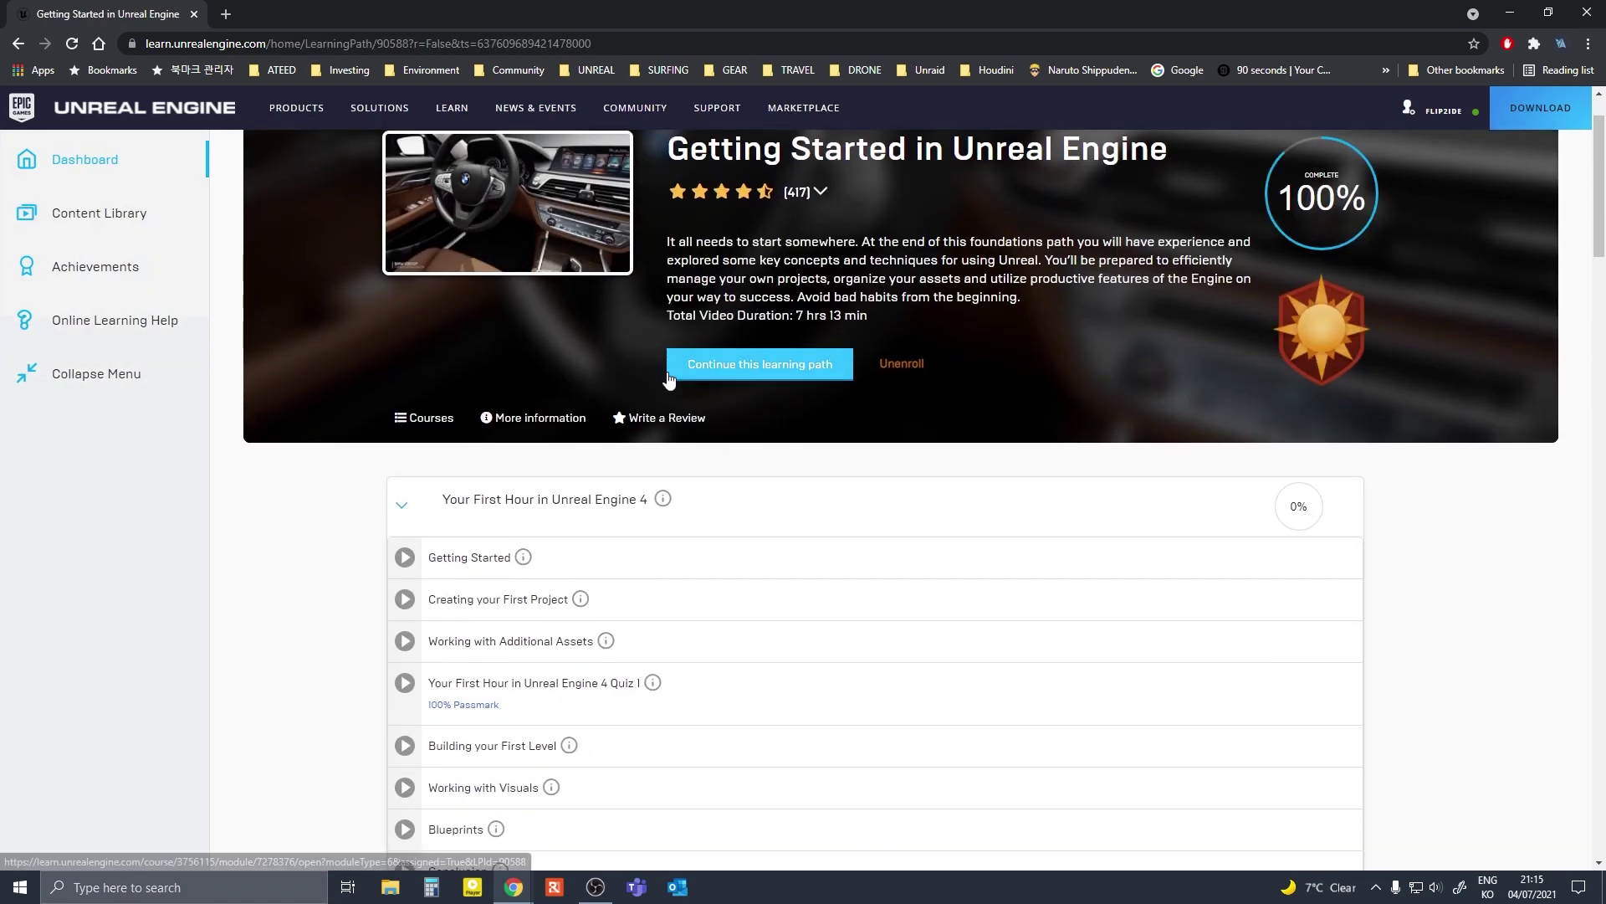
scroll(669, 385, "down", 5)
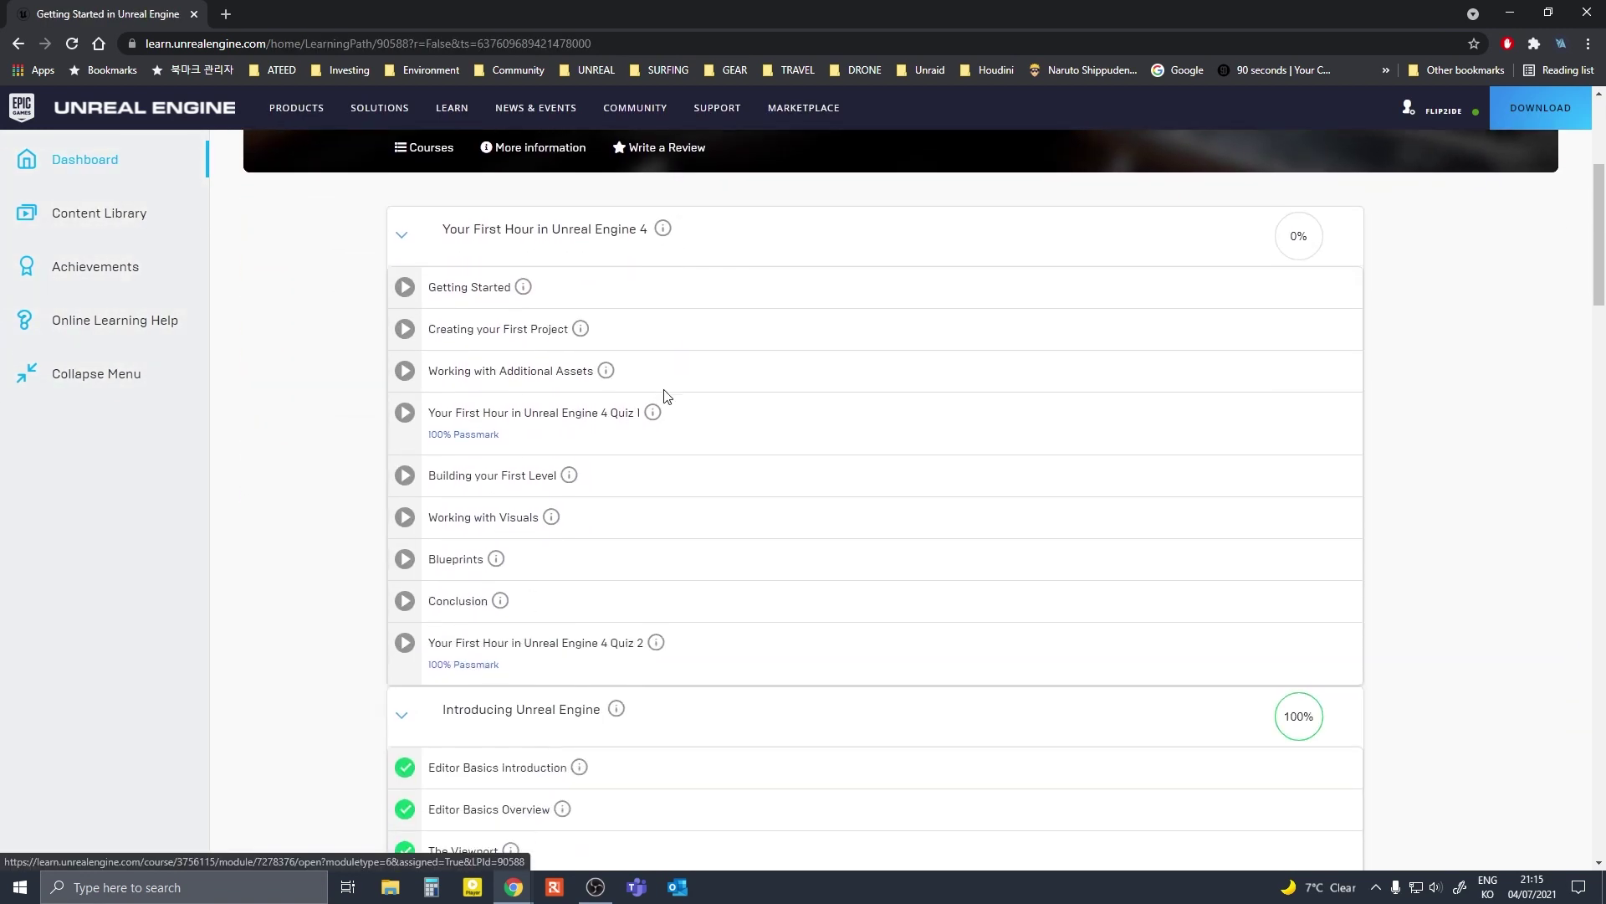
scroll(661, 397, "down", 3)
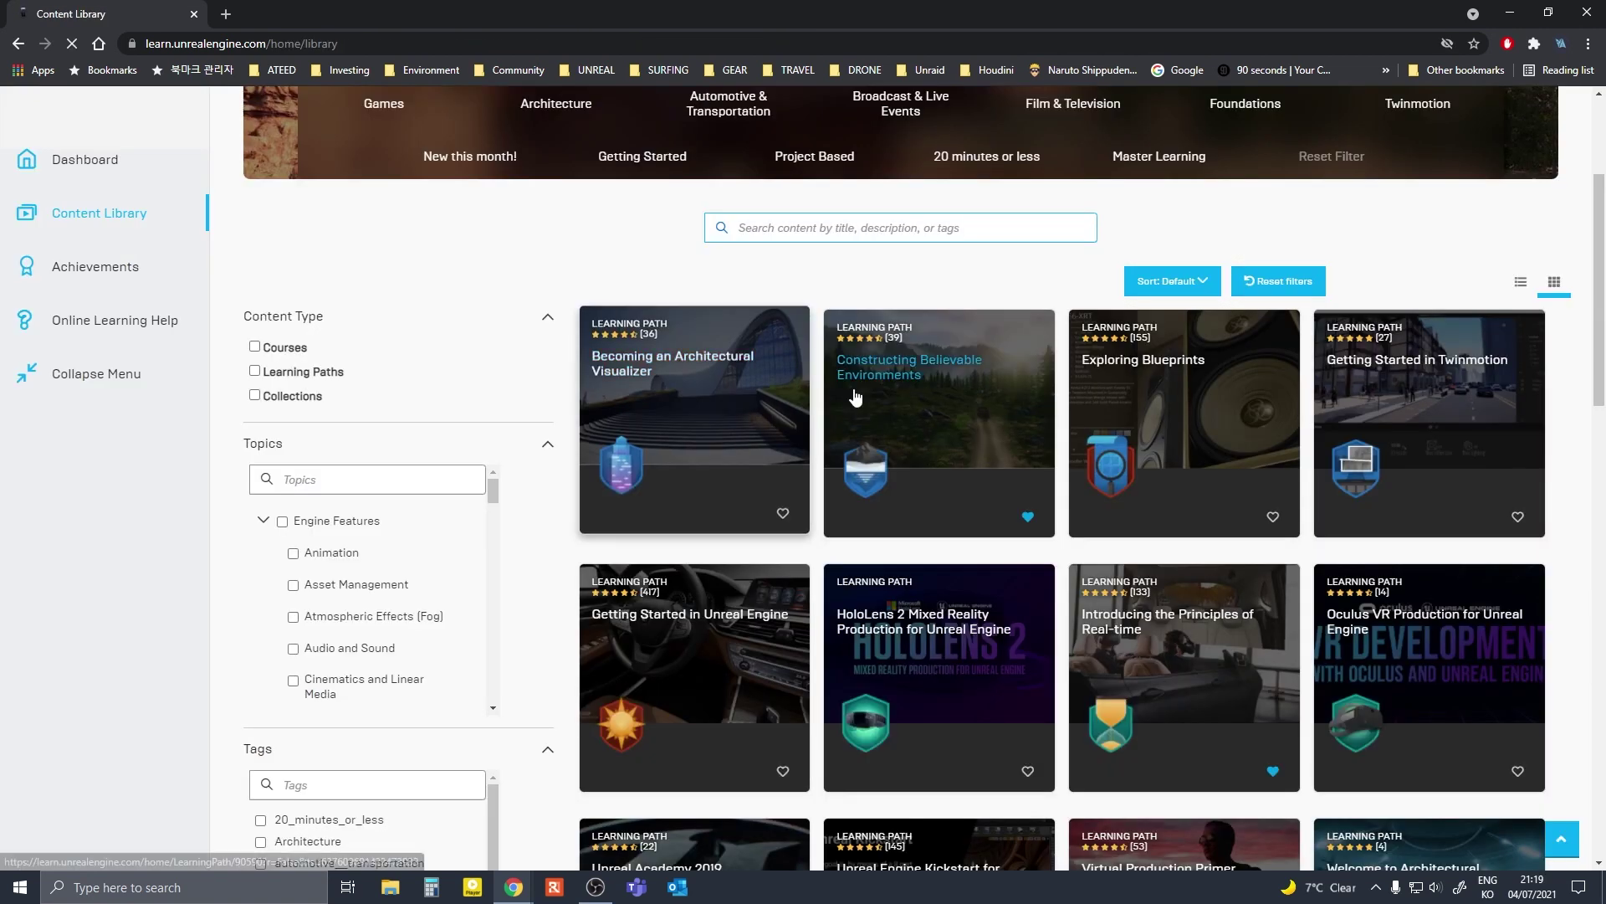
scroll(1046, 410, "down", 2)
scroll(1062, 393, "down", 4)
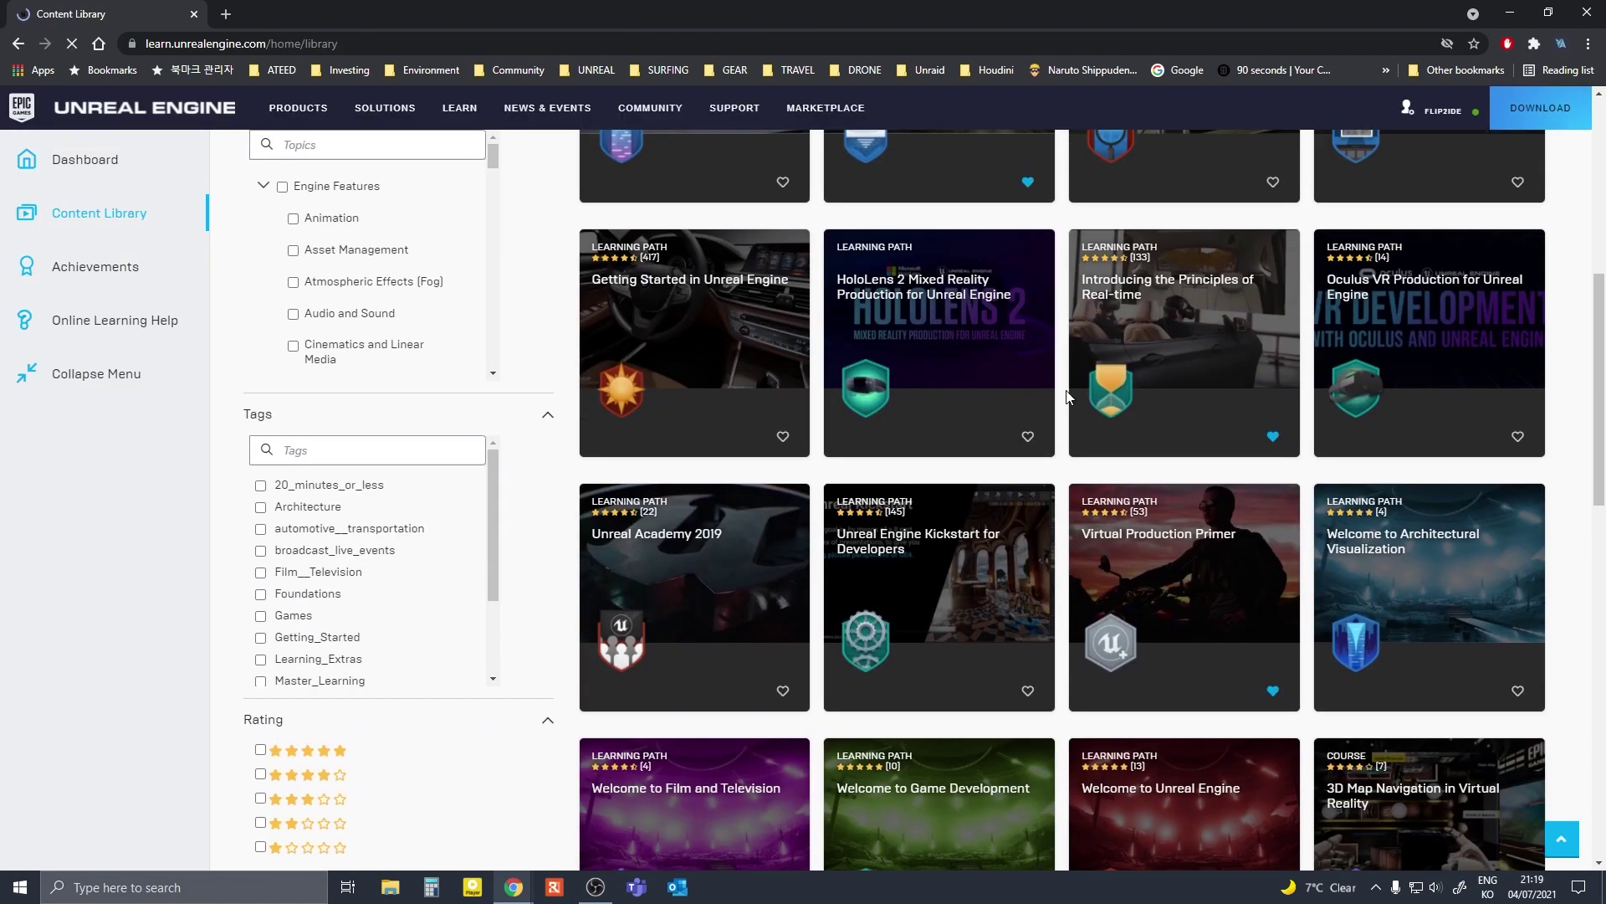
scroll(1068, 420, "down", 5)
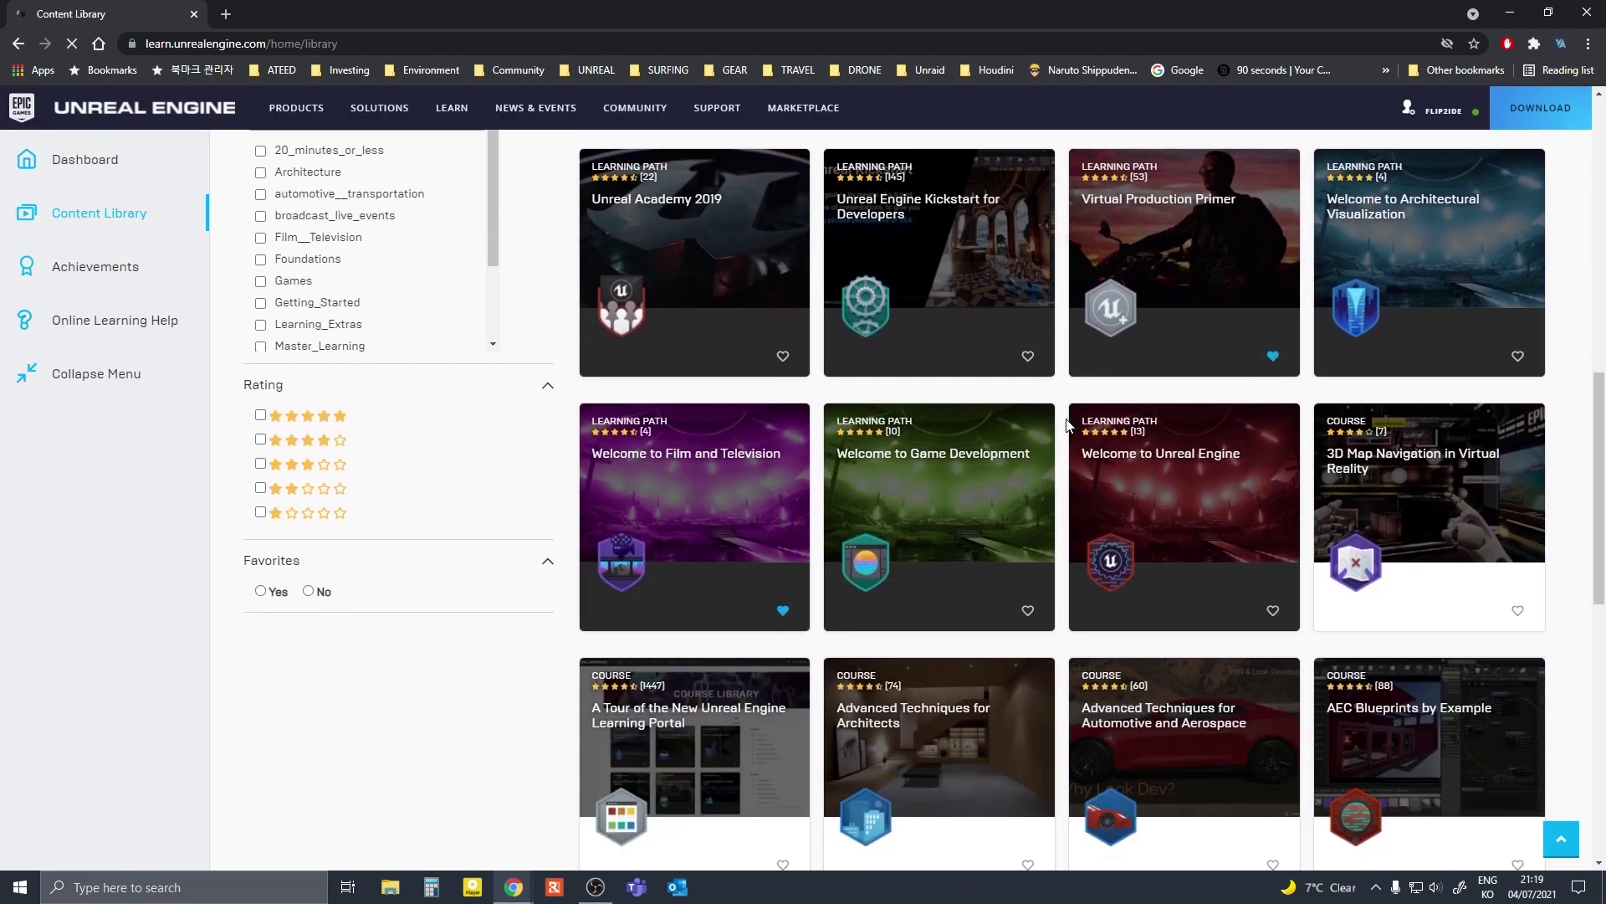
scroll(1067, 425, "down", 8)
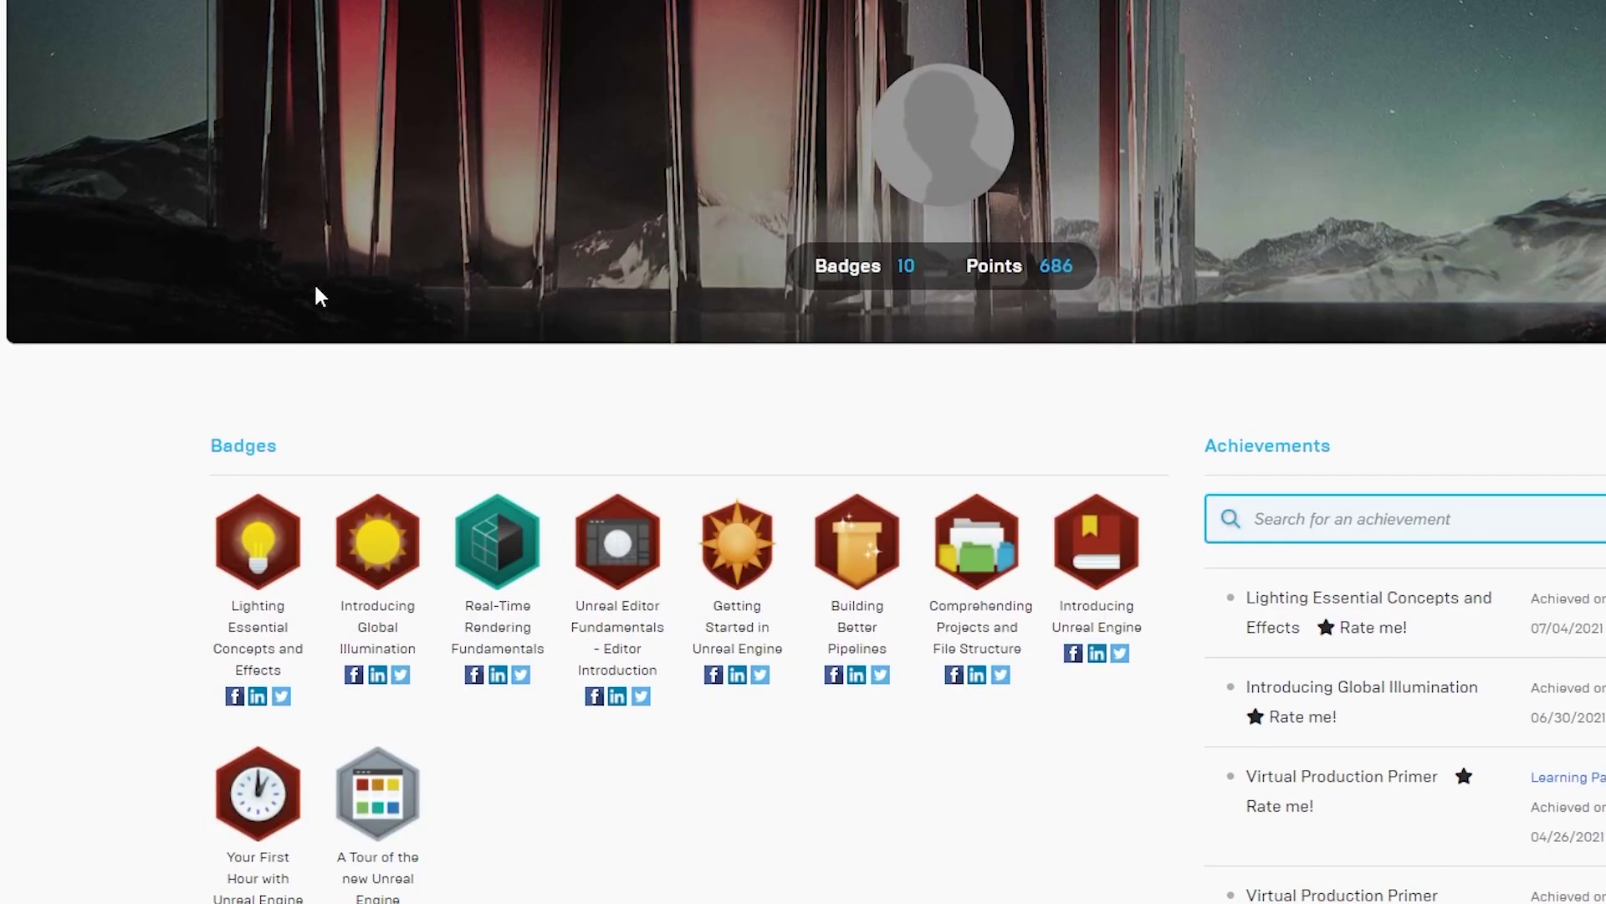
Open the Unreal Sensei channel from the search results and scroll through its videos
scroll(314, 293, "down", 4)
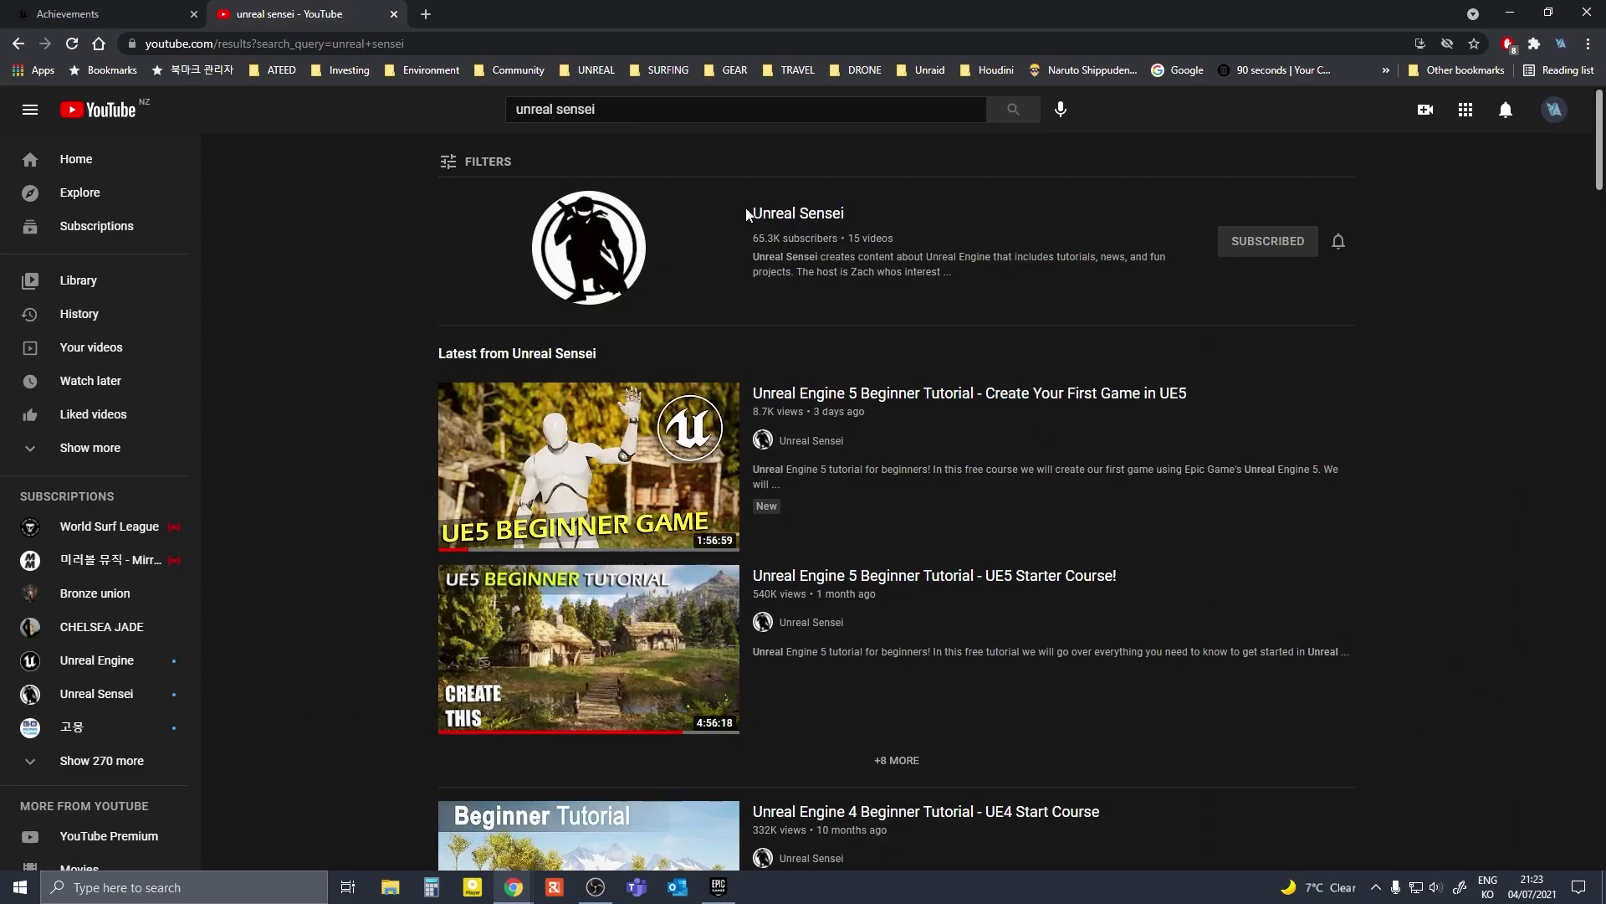
left_click(782, 219)
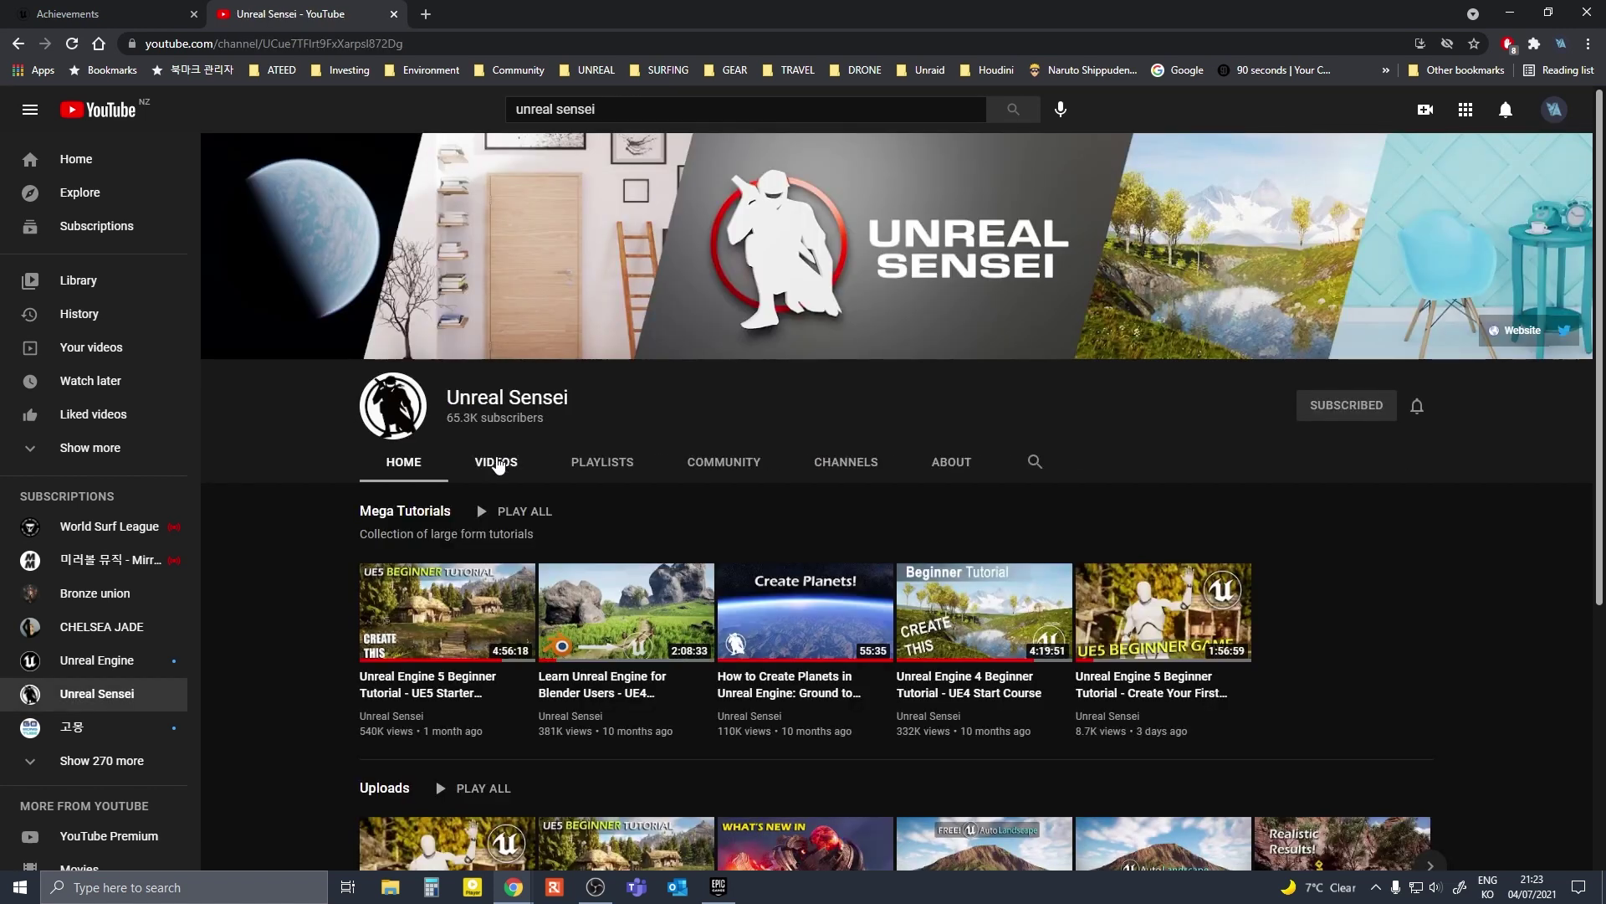
scroll(377, 485, "down", 4)
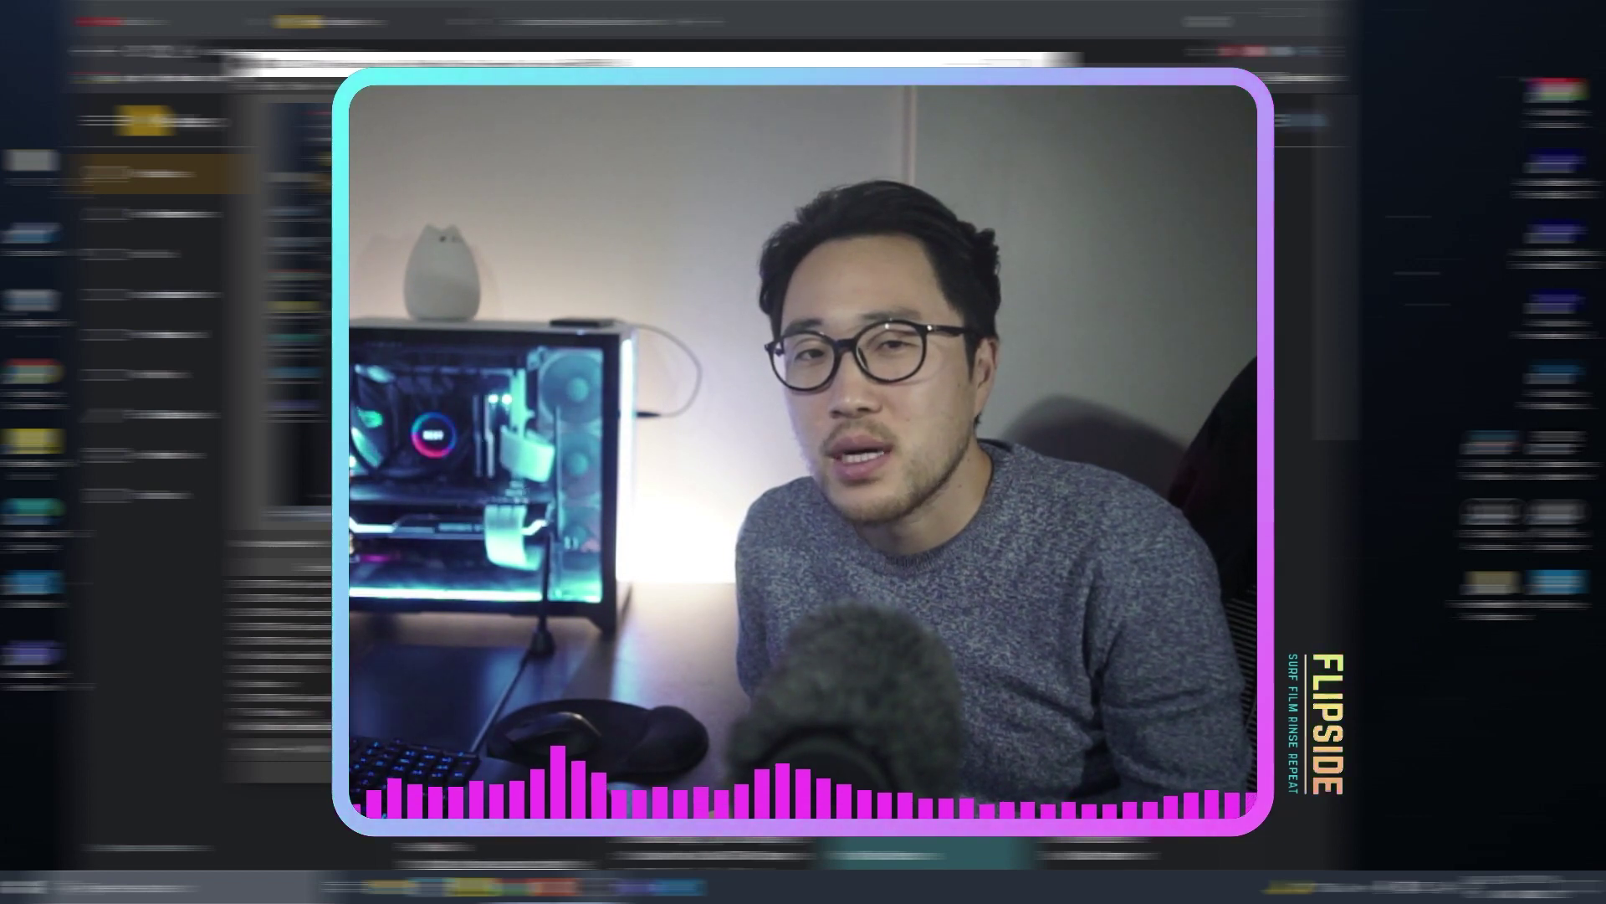
Tick an answer in Building Better Pipelines Quiz 3 and scroll through the answer review
left_click(556, 295)
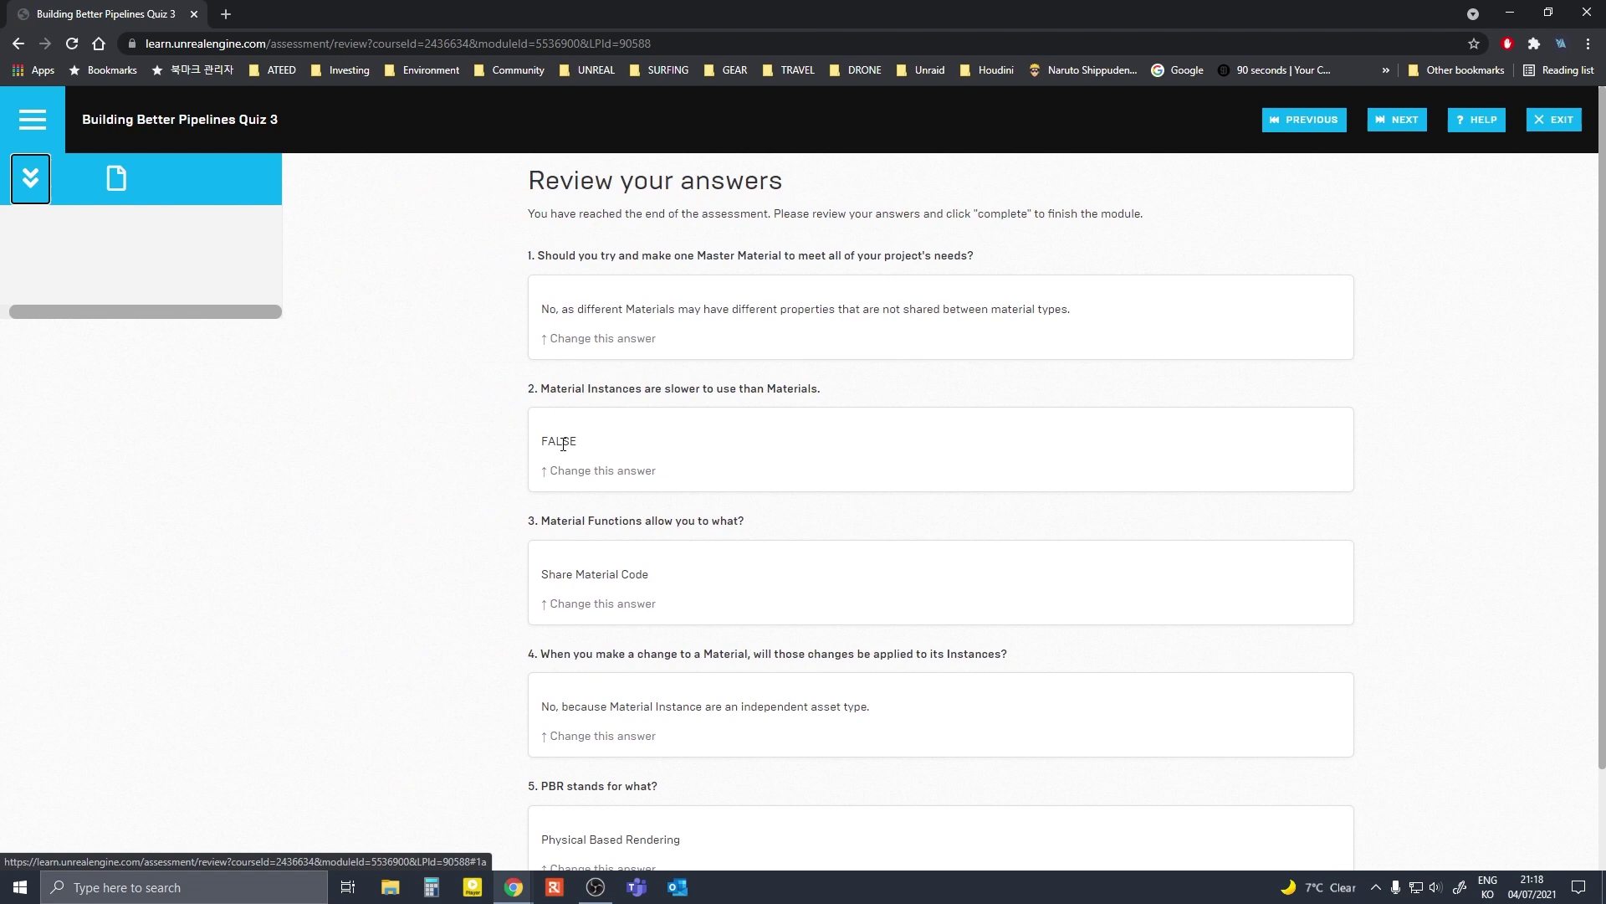
scroll(568, 459, "down", 2)
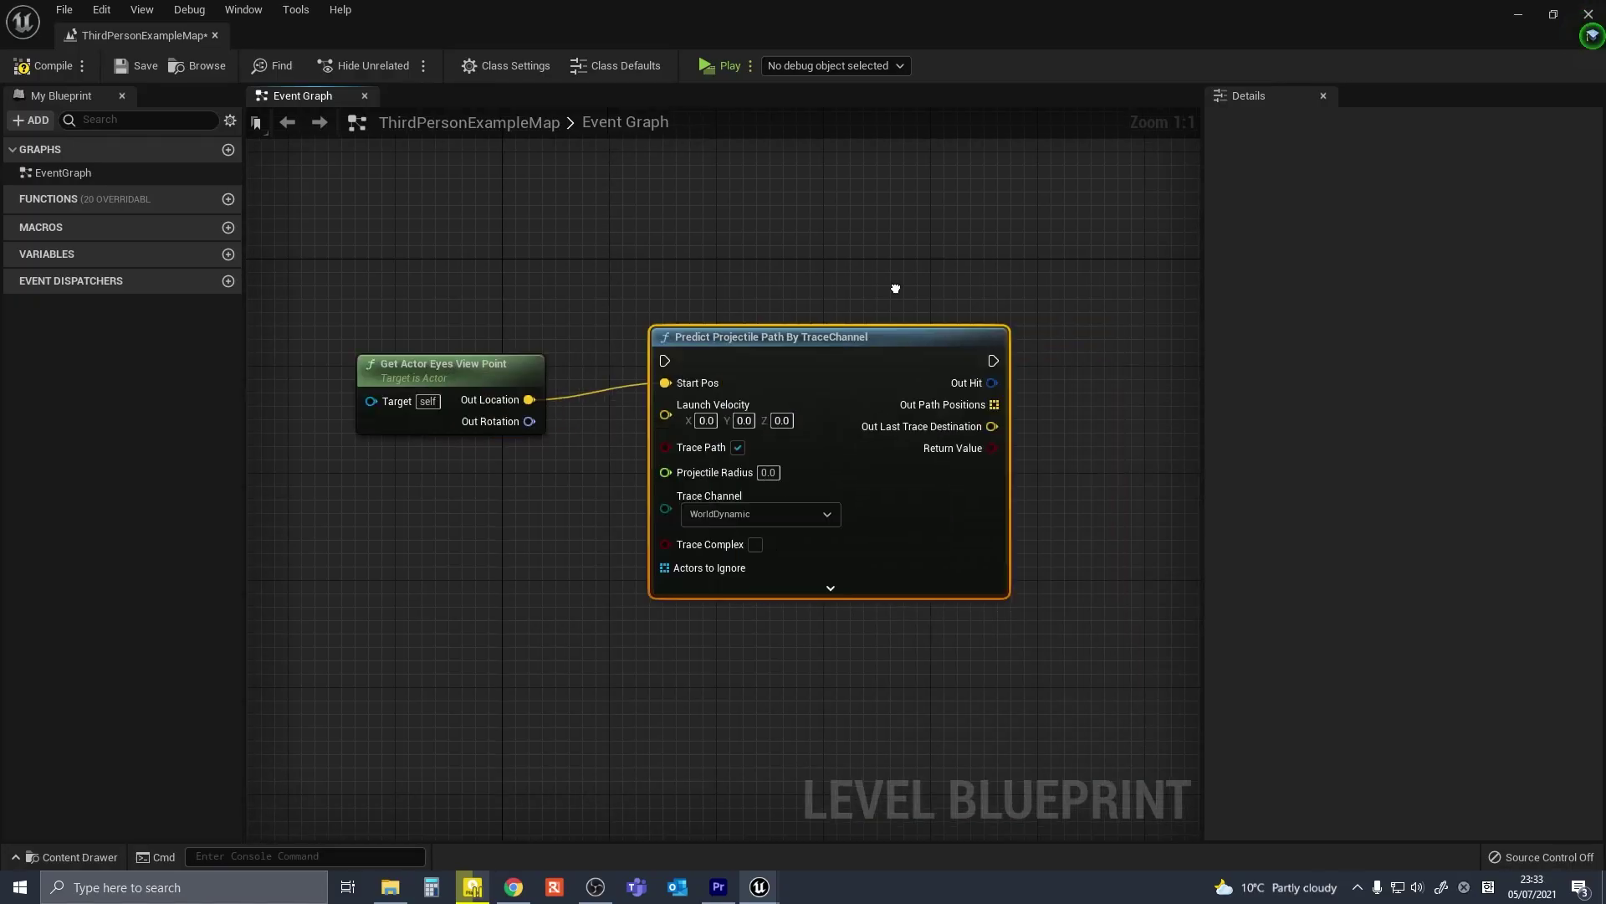
After the projectile node, add Cast To MaterialExpressionPower, then a Check Android Permission node
scroll(724, 346, "down", 2)
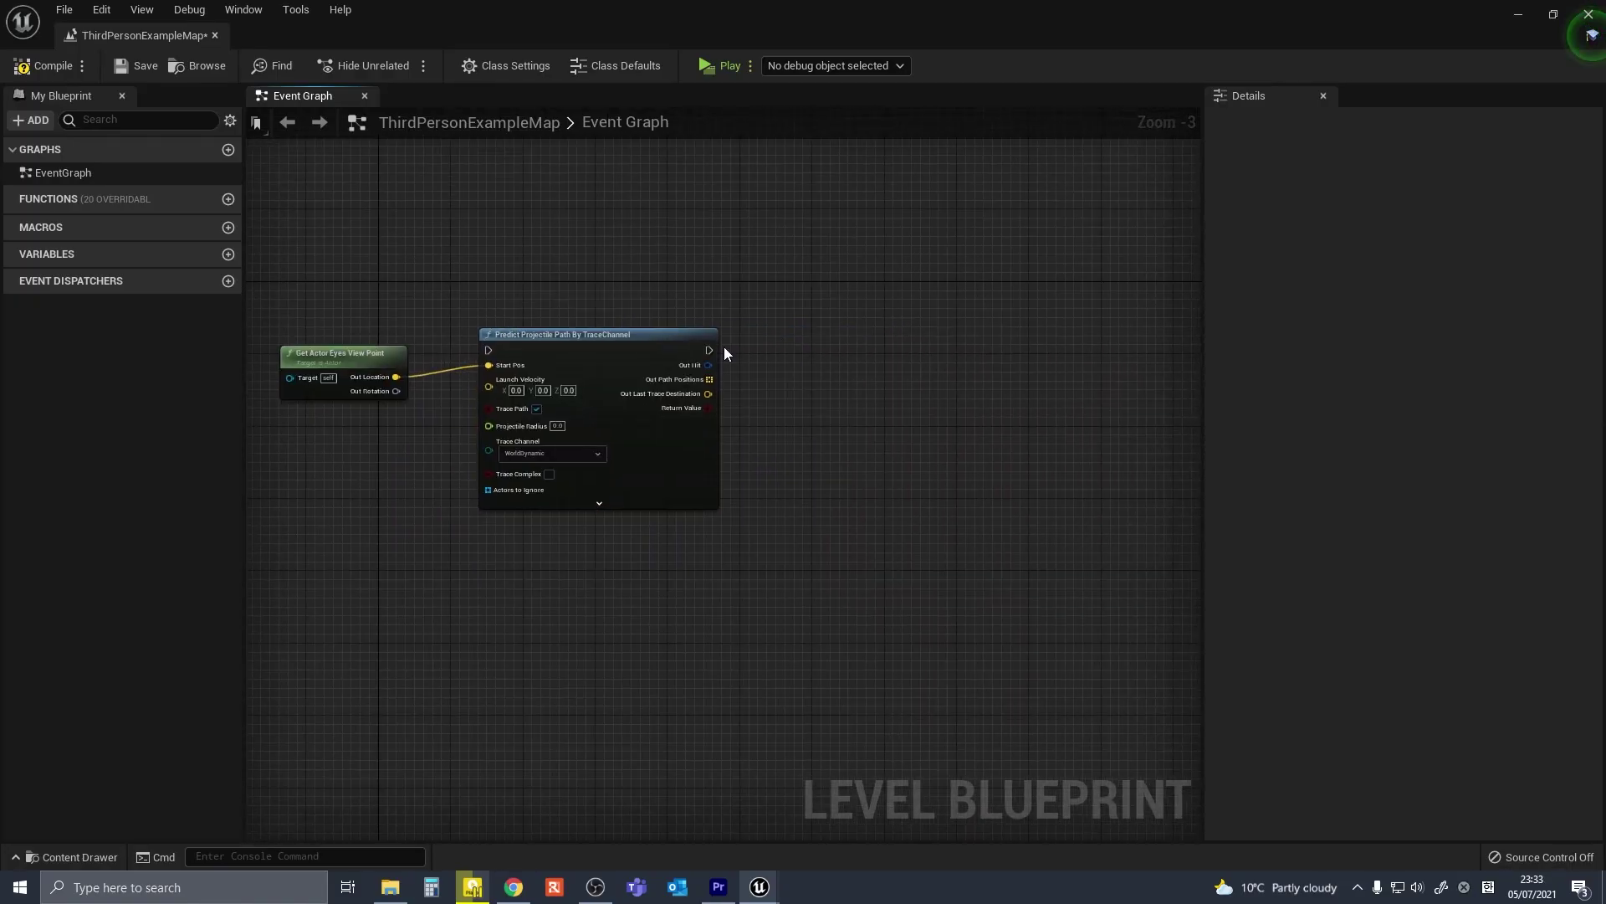
left_click_drag(708, 350, 837, 349)
type("material")
scroll(952, 539, "down", 10)
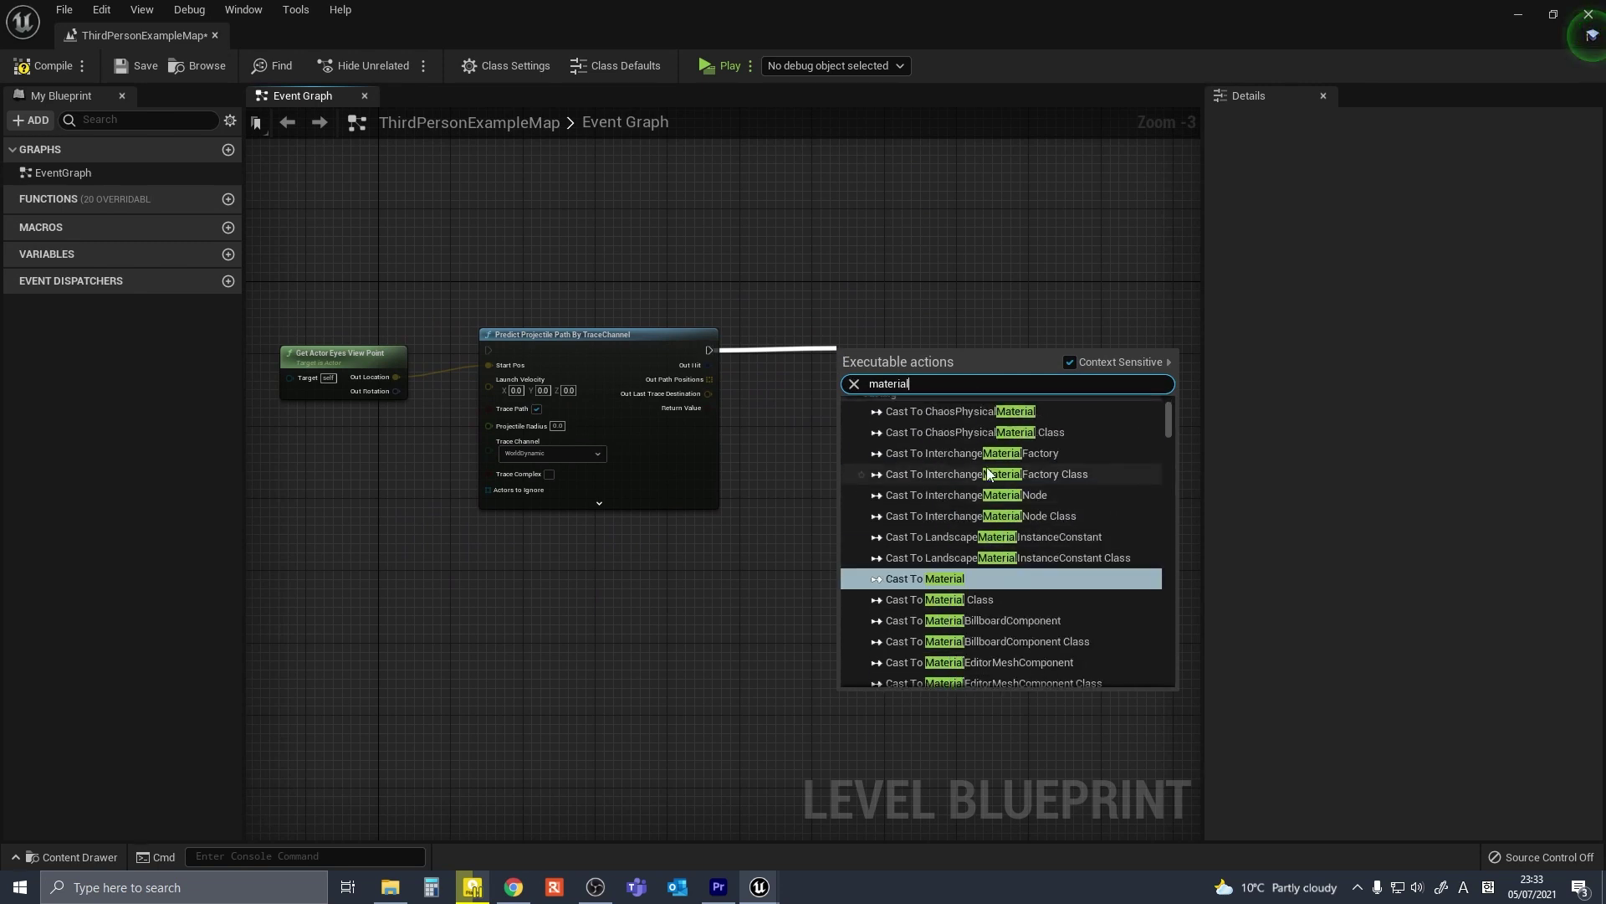
left_click(1031, 509)
left_click_drag(988, 368, 1076, 380)
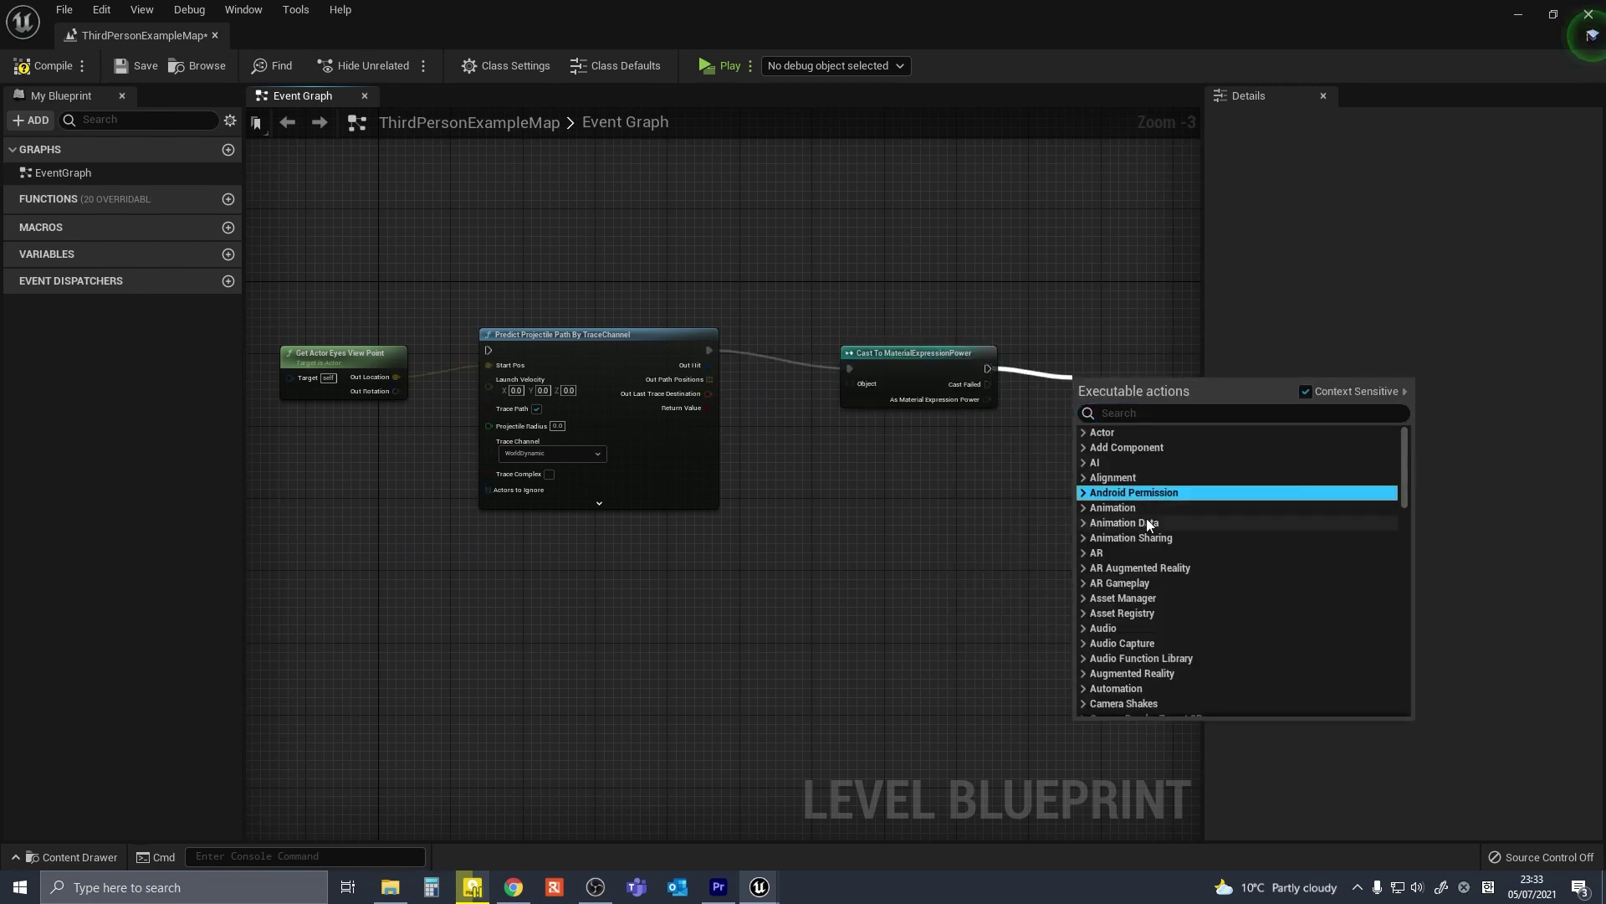
left_click(1146, 519)
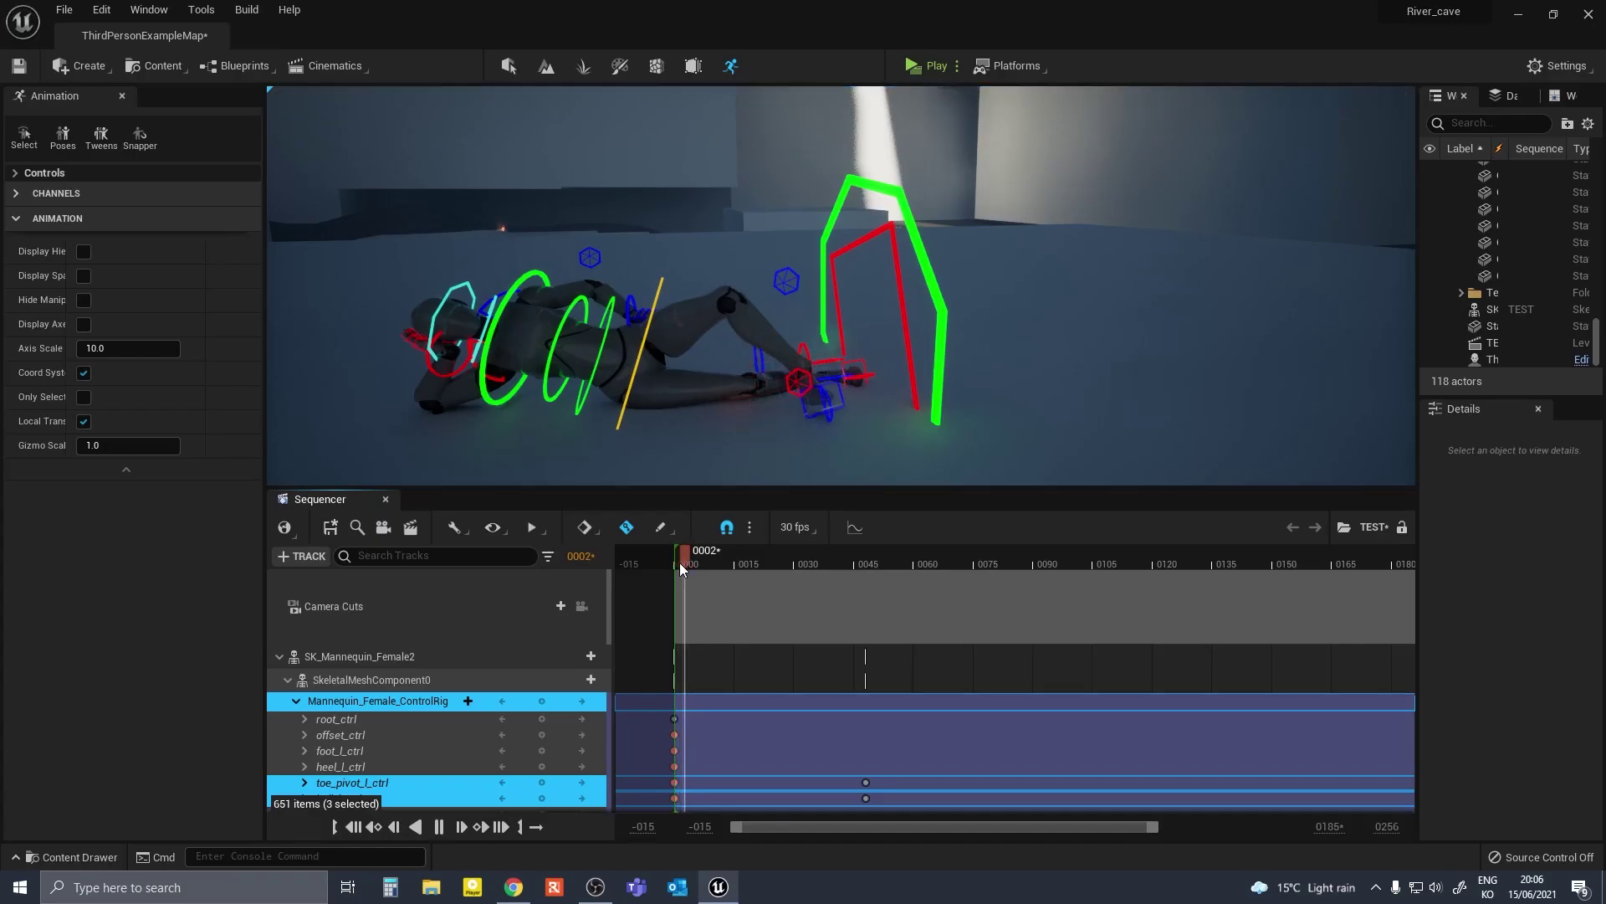
Open Quixel Bridge's local library and apply BLOOD_EMI1 to the sword's Element 0 material slot
left_click_drag(679, 562, 795, 565)
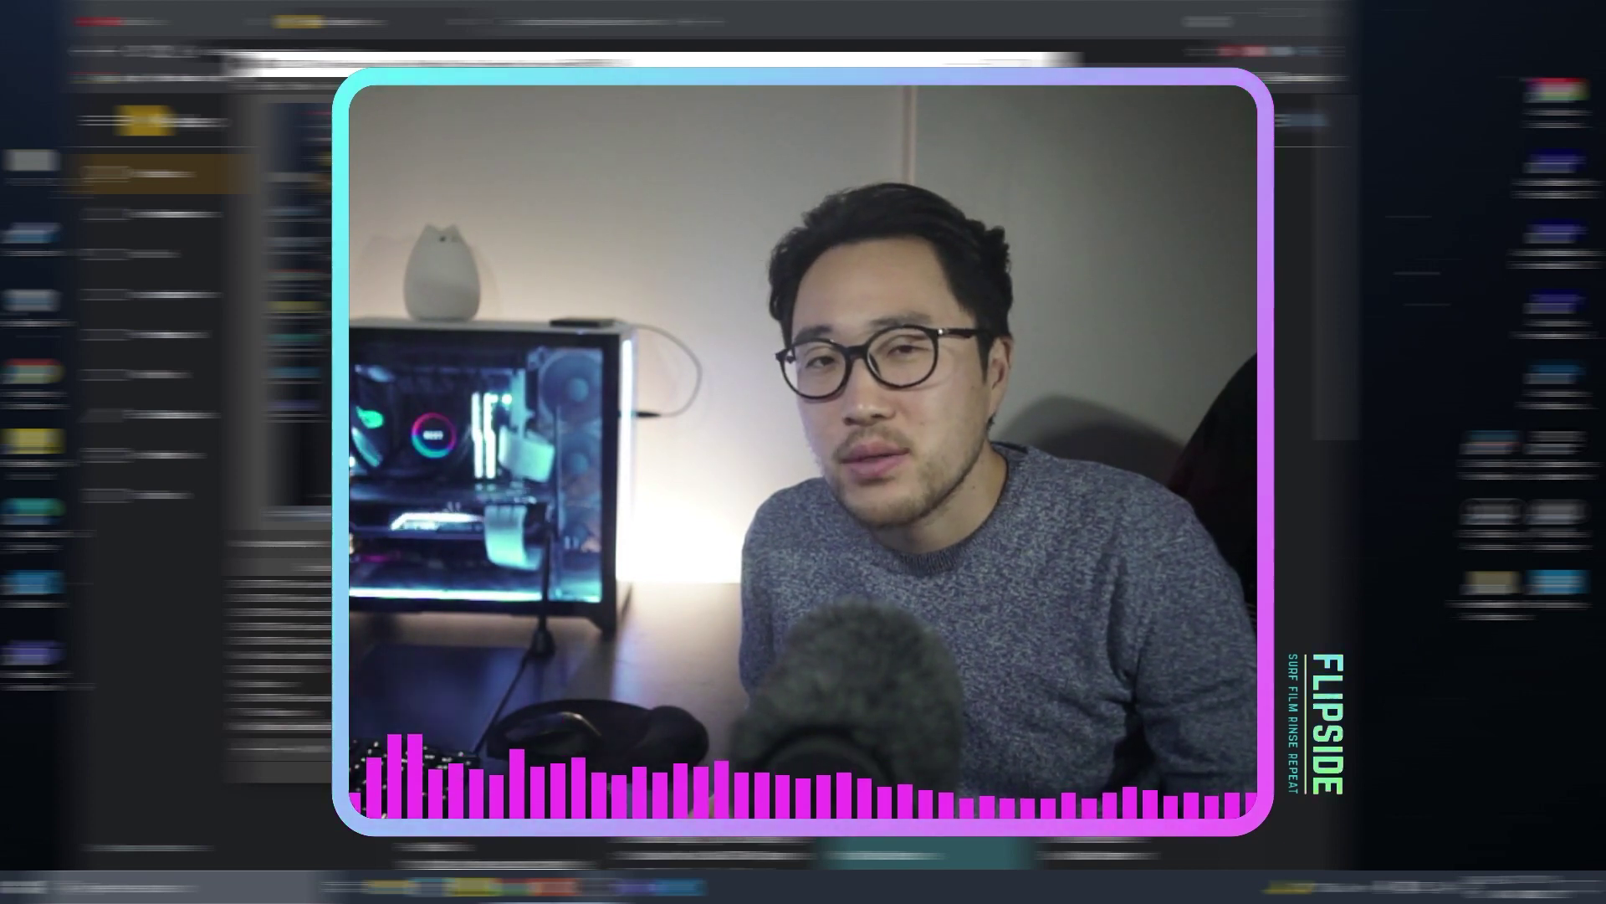
left_click(158, 77)
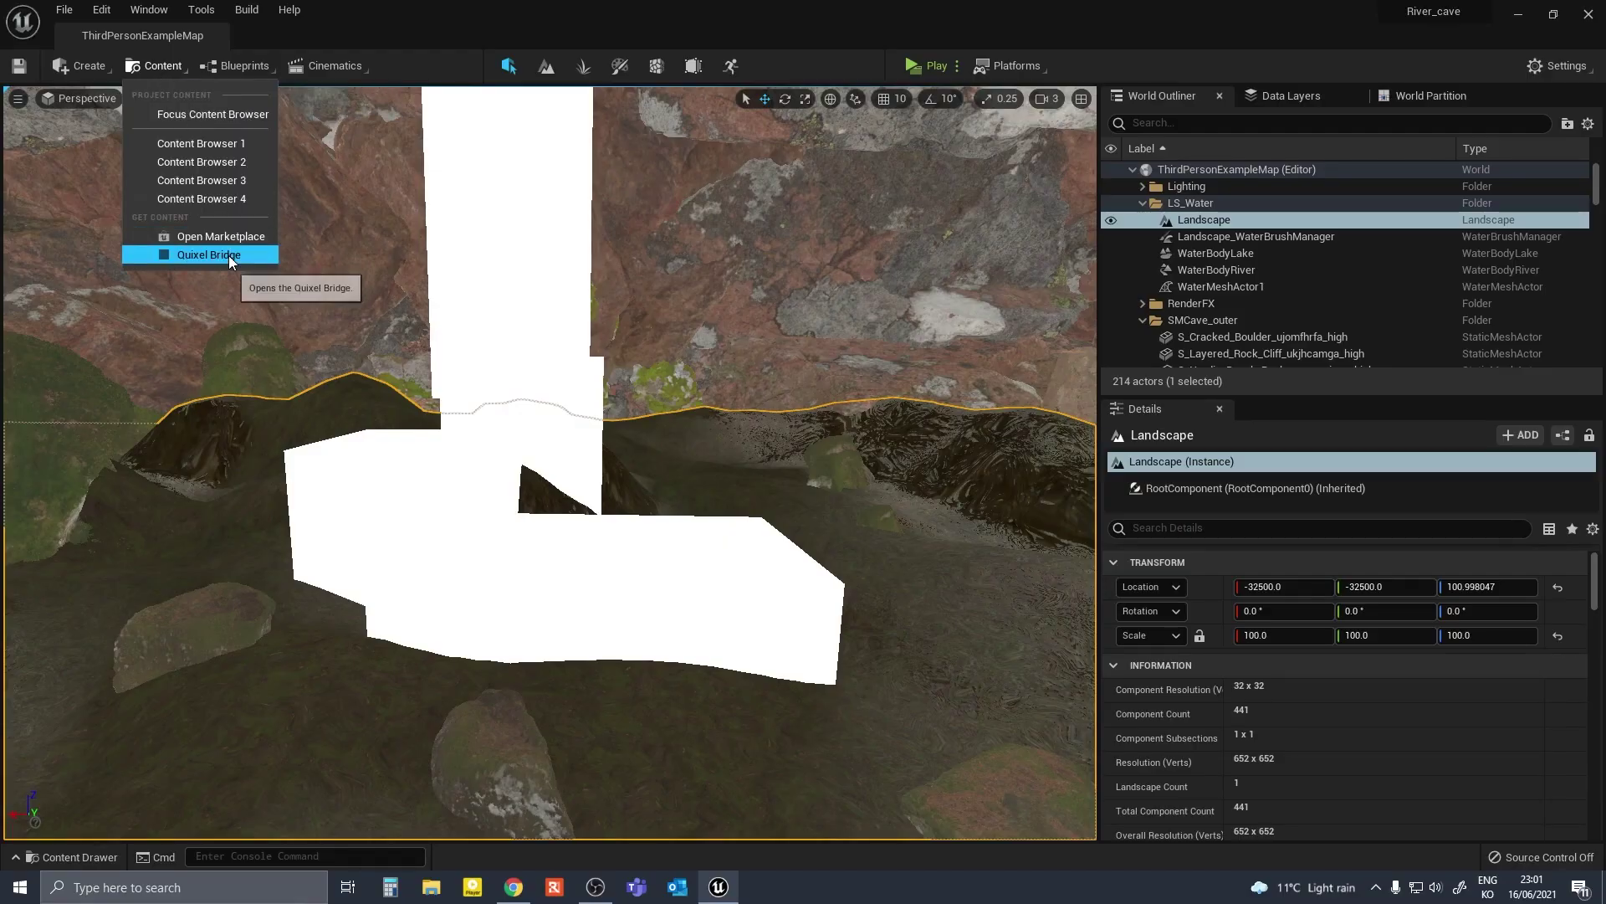
left_click(229, 259)
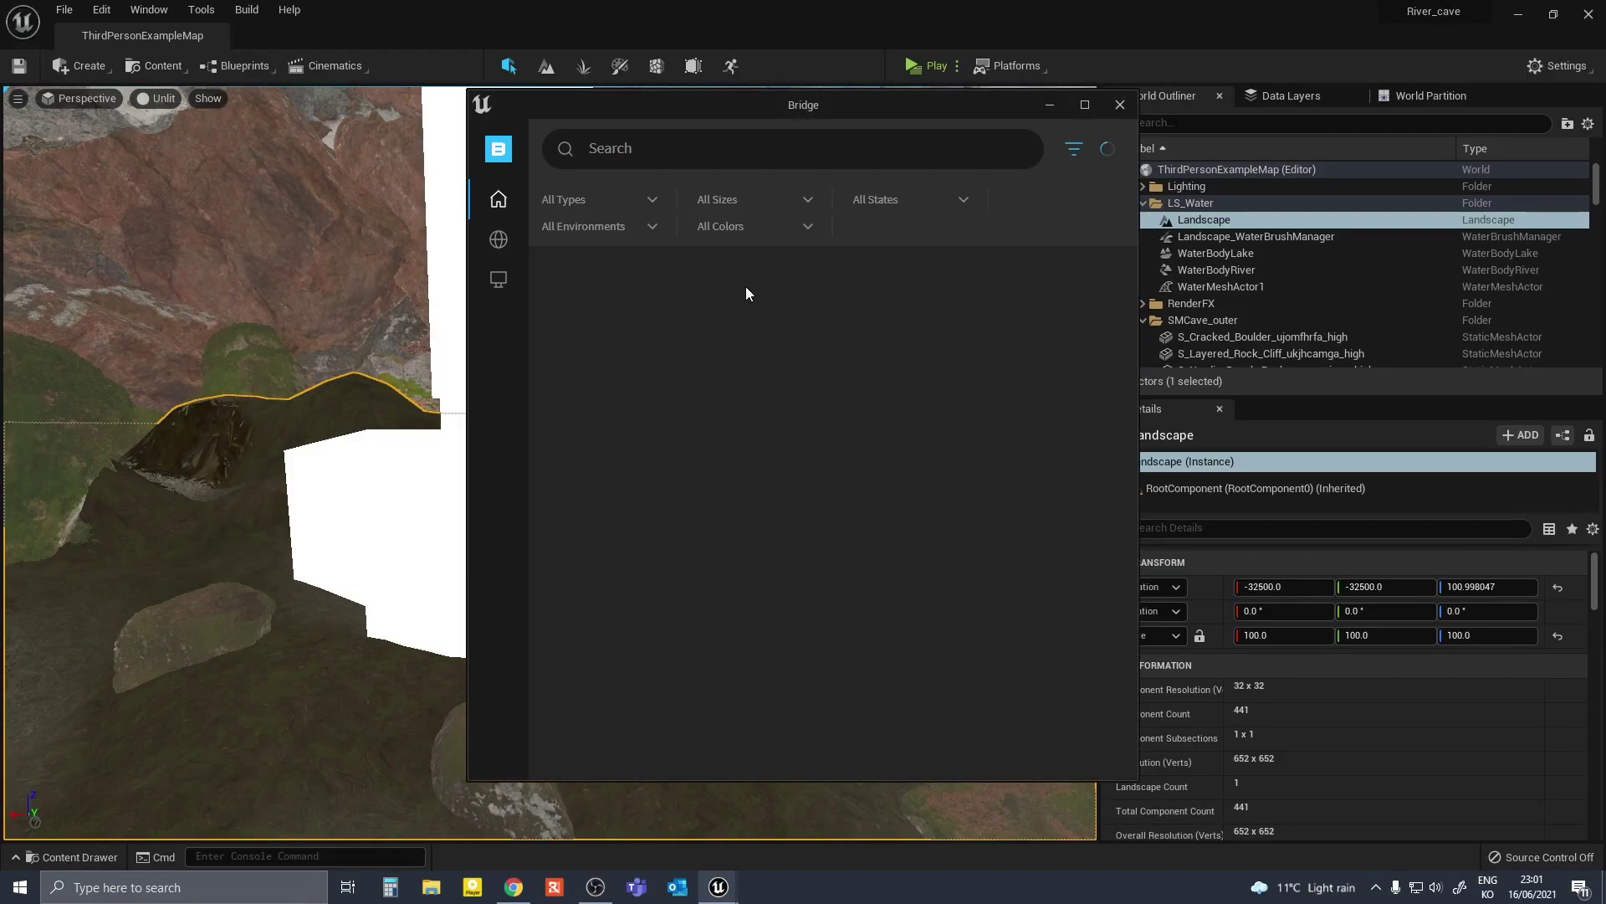
left_click(29, 233)
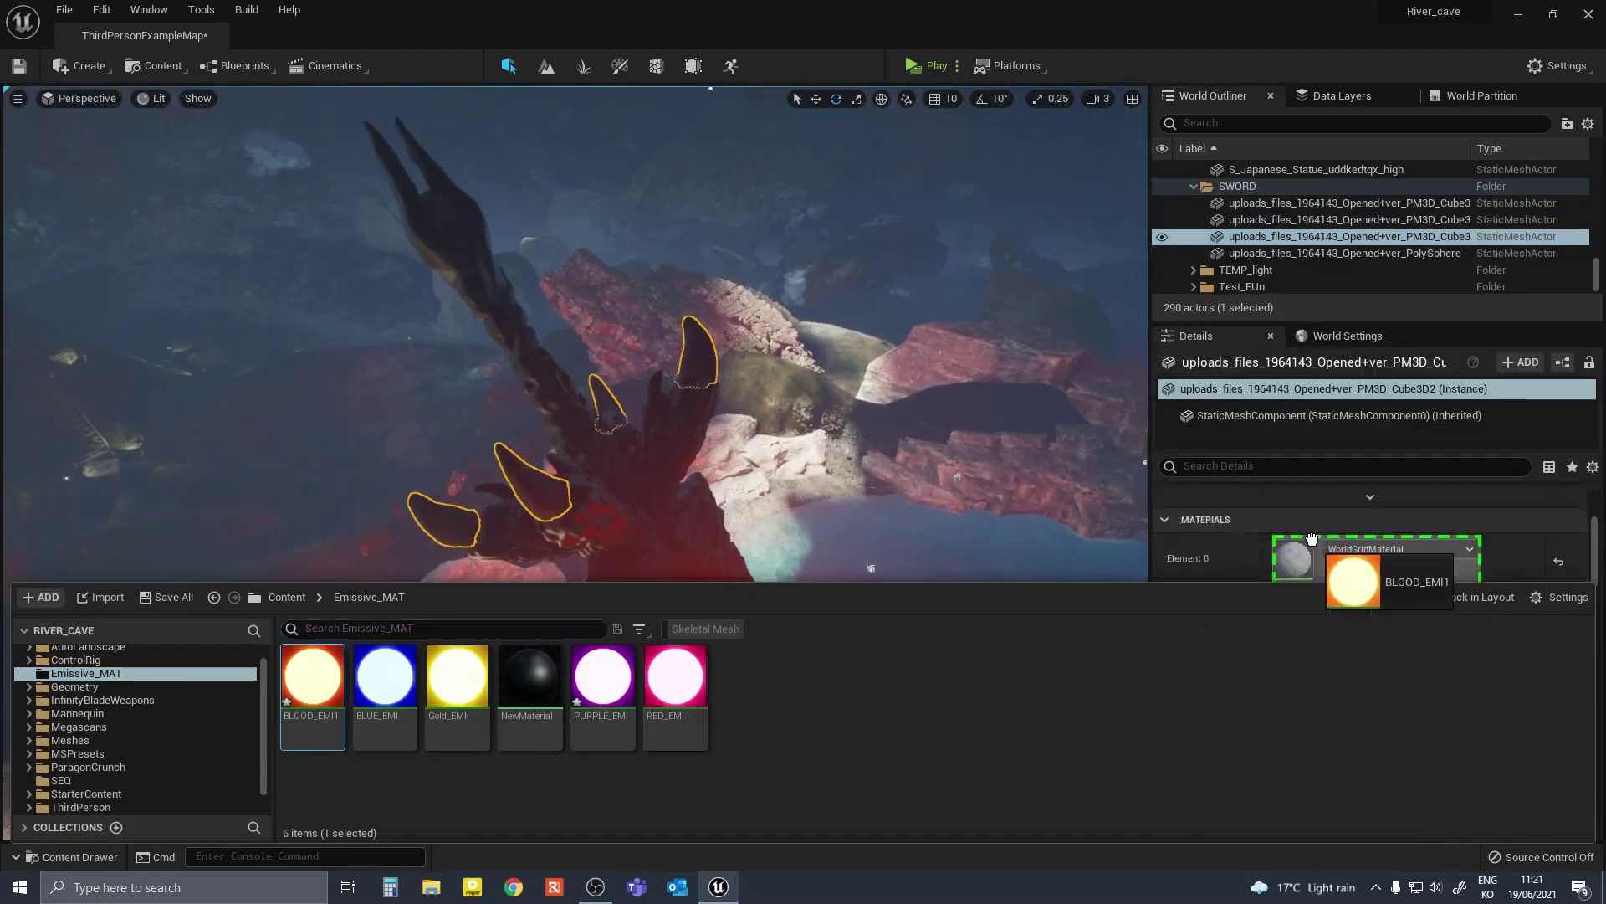
left_click_drag(1348, 574, 1327, 538)
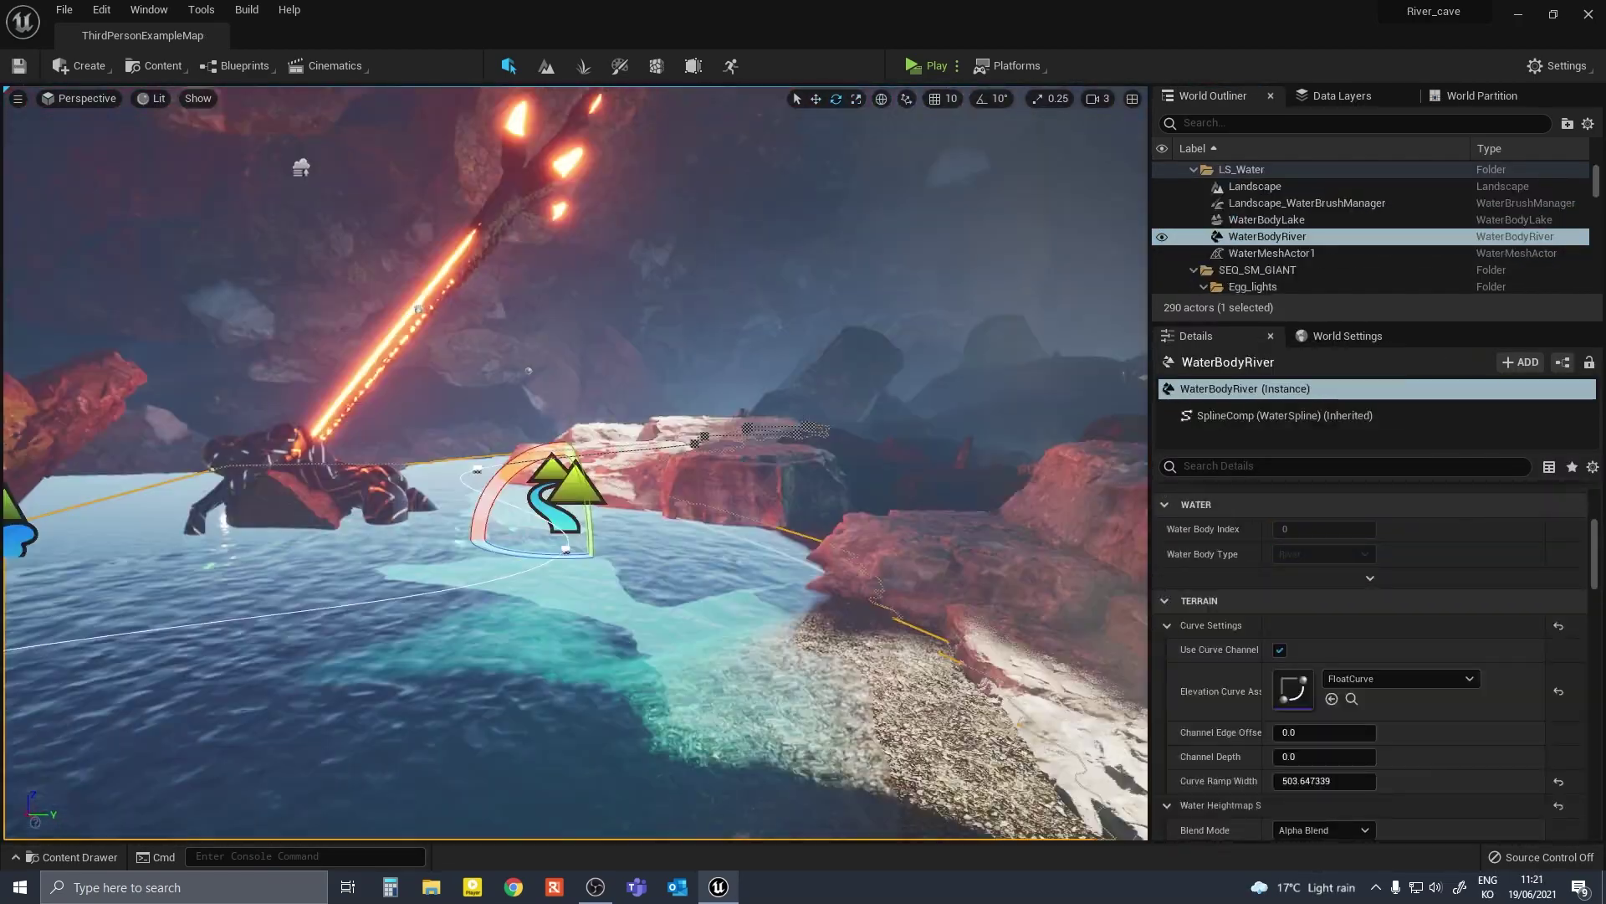